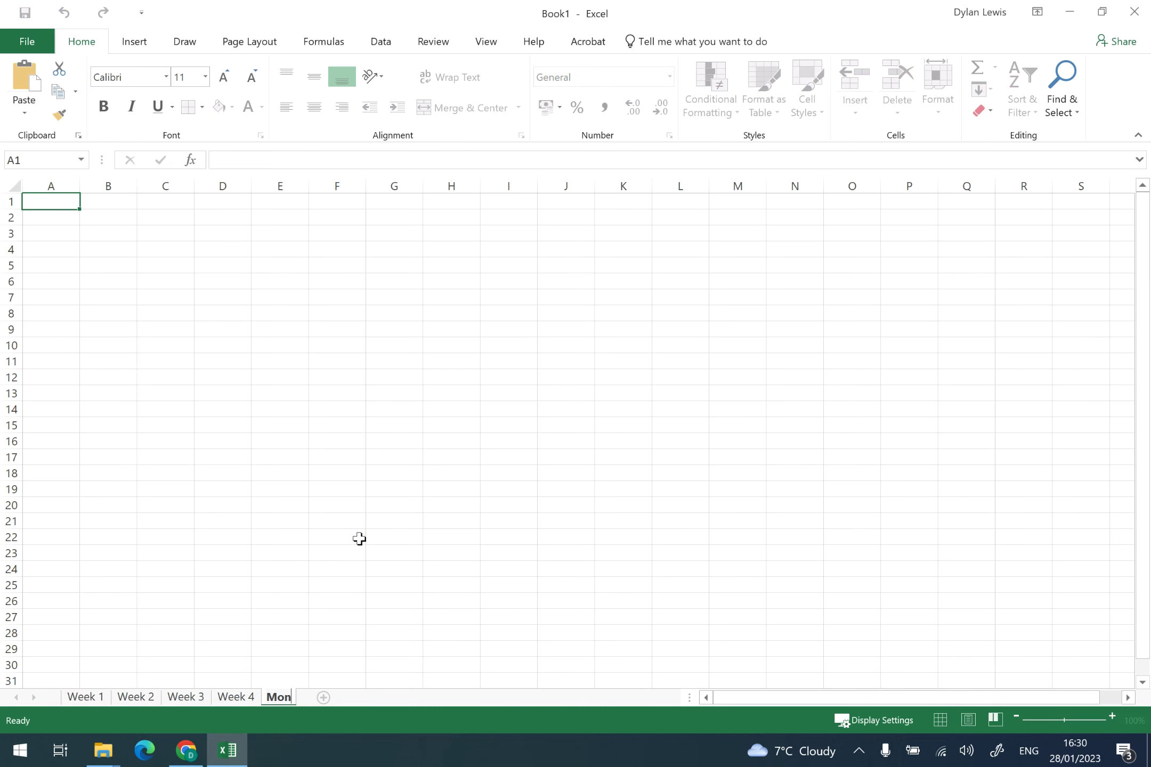
Copy the item and price block A1:D16 from the Week 4 sheet to A1 of the Month sheet and widen column A to fit.
click(228, 702)
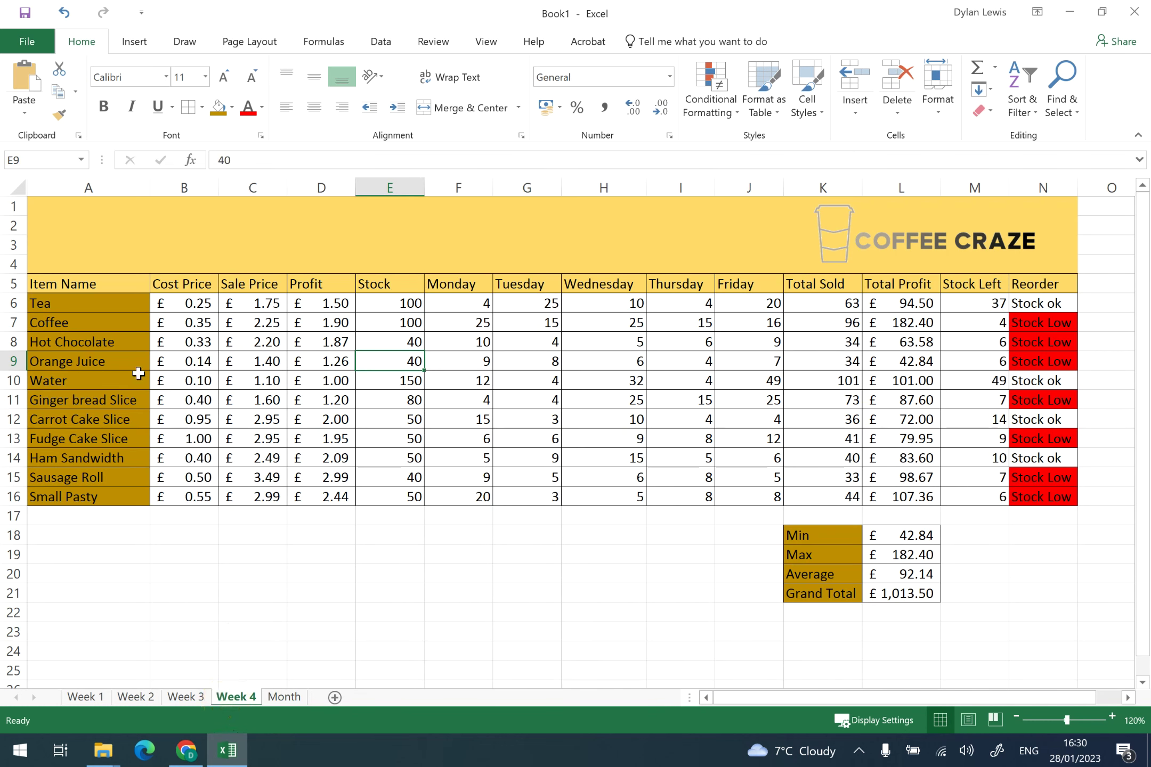
drag(88, 205, 302, 500)
key(ctrl+c)
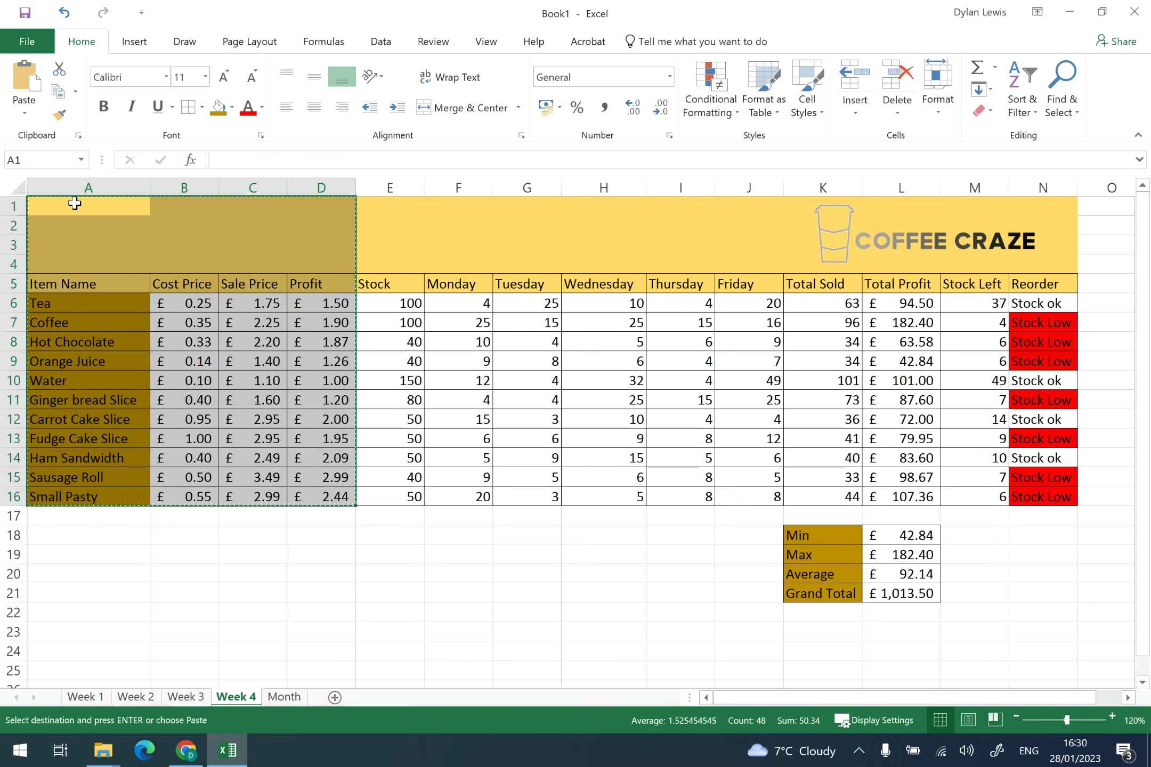
click(285, 697)
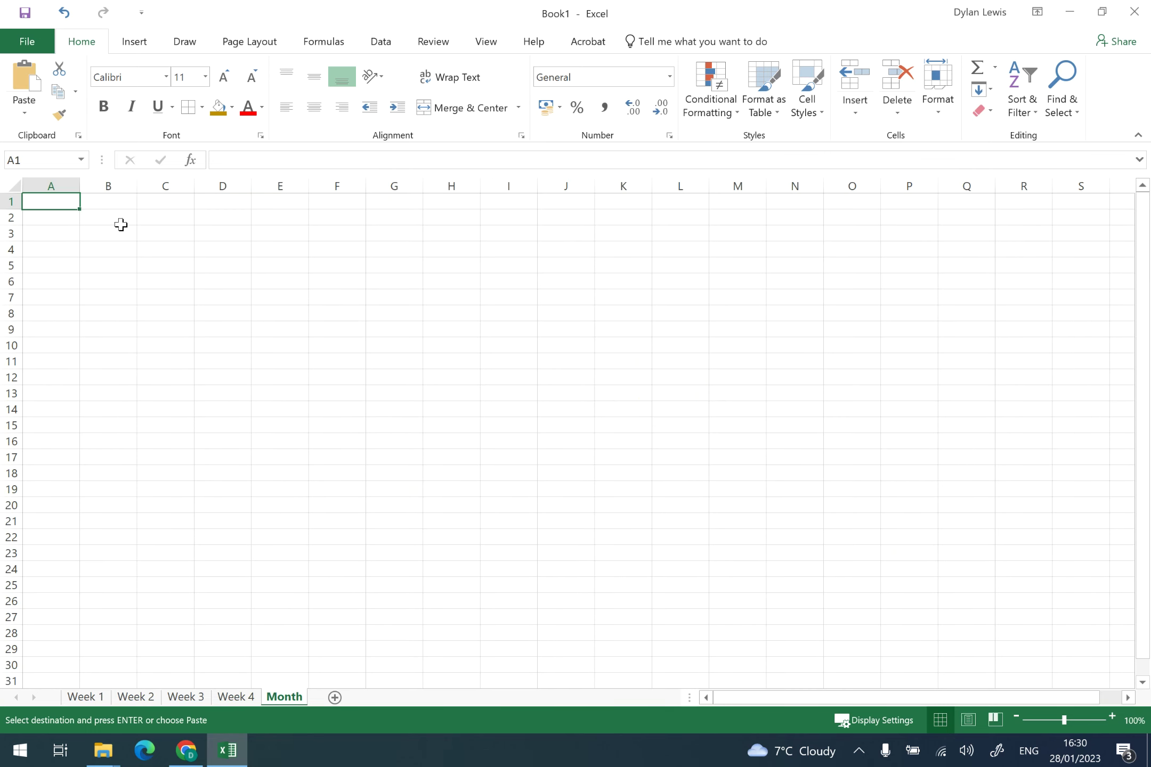
key(ctrl+v)
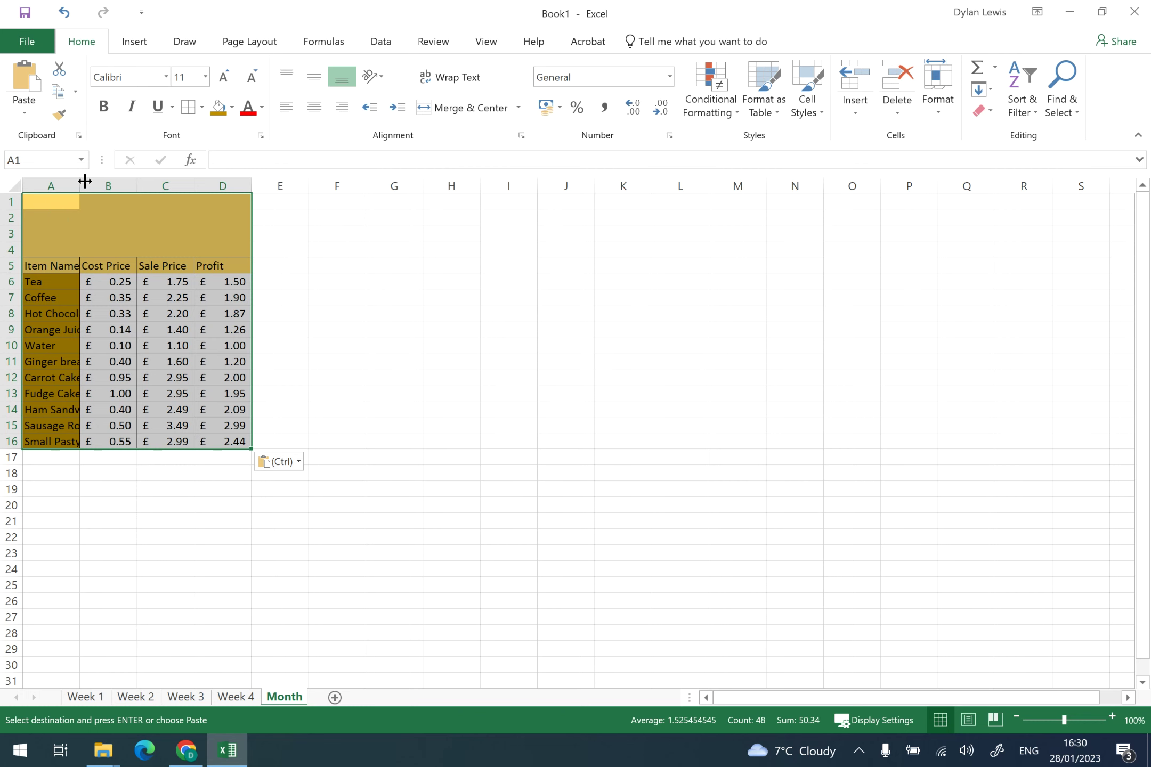
drag(84, 186, 123, 186)
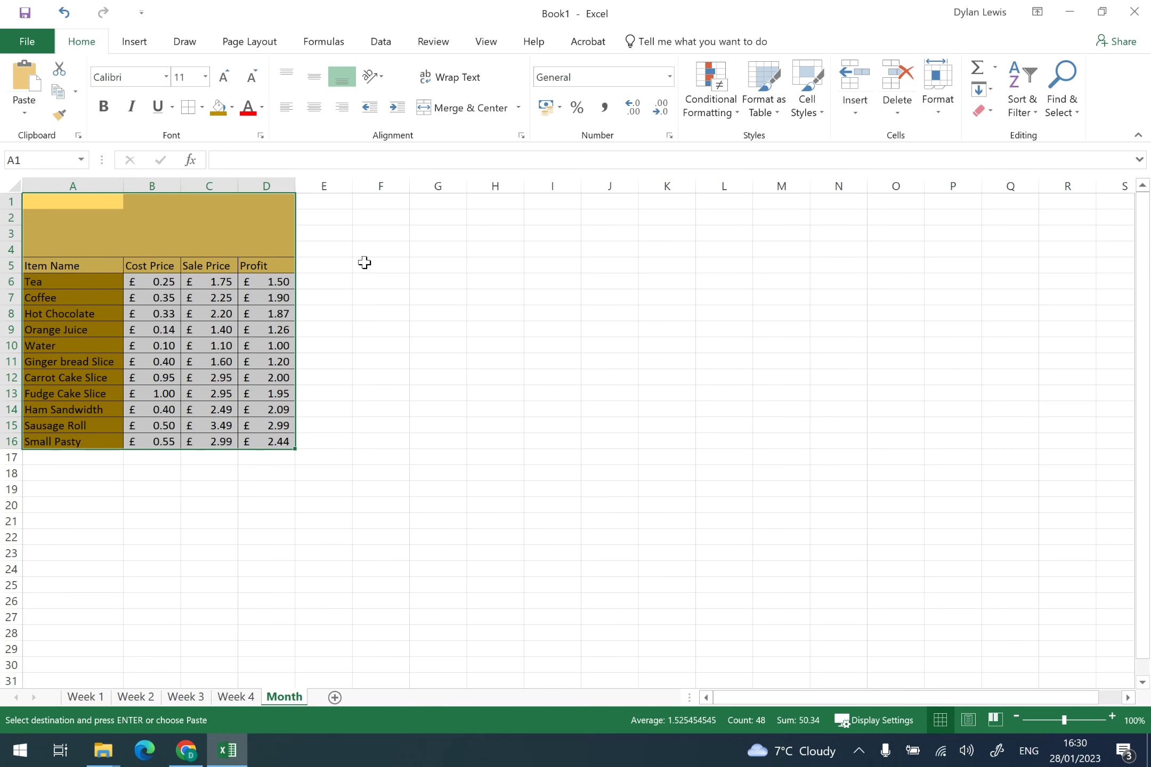
Enter the headings Week1, Week 2, Week 3 and Week 4 in cells E5 to H5 of the Month sheet.
click(349, 266)
text(Week1)
click(379, 263)
text(We)
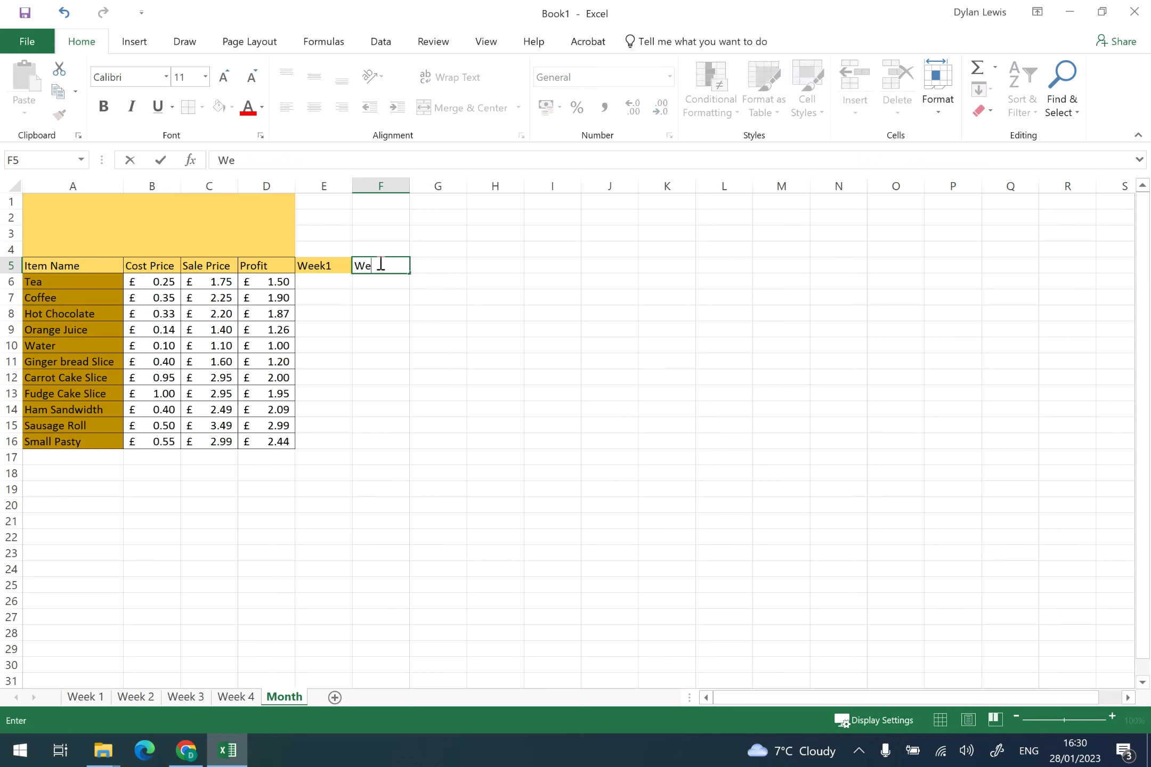
text(ek 2)
key(Tab)
text(W)
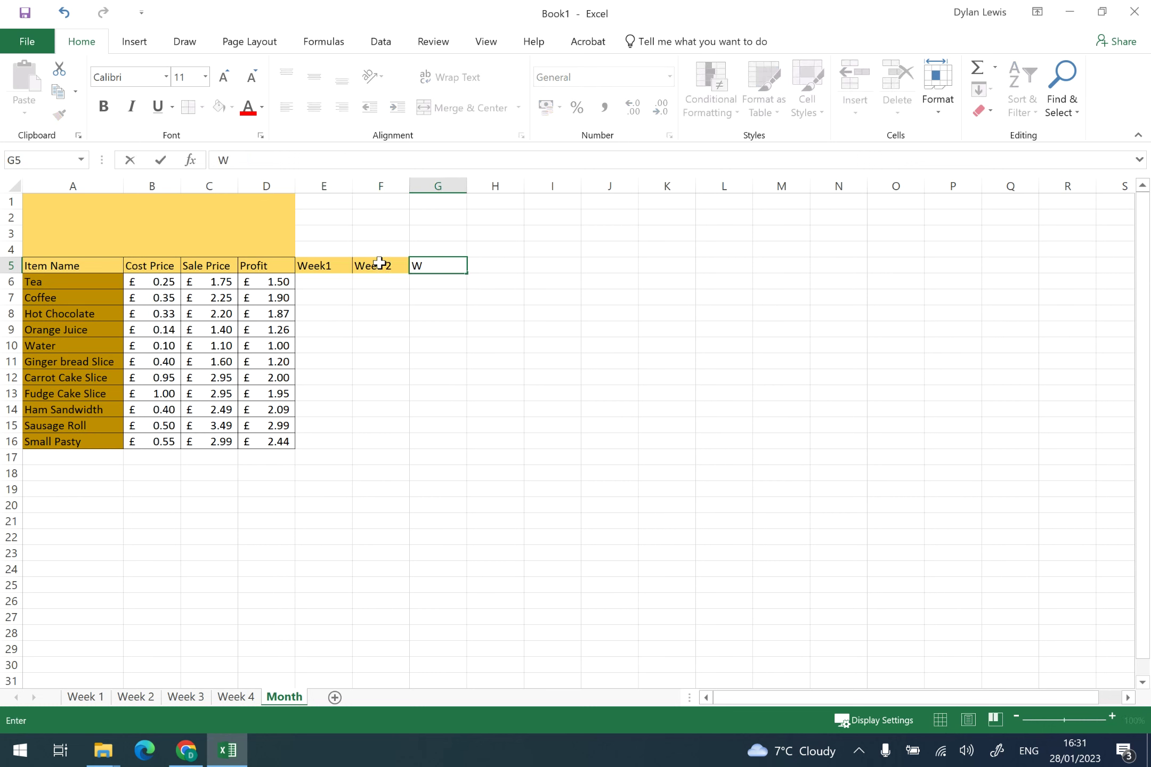
text(eek 3)
key(Tab)
text(Week 4)
key(Tab)
Add the headings Total and Total Profit in I5 and J5, and widen column J to fit its heading.
text(Total)
key(Tab)
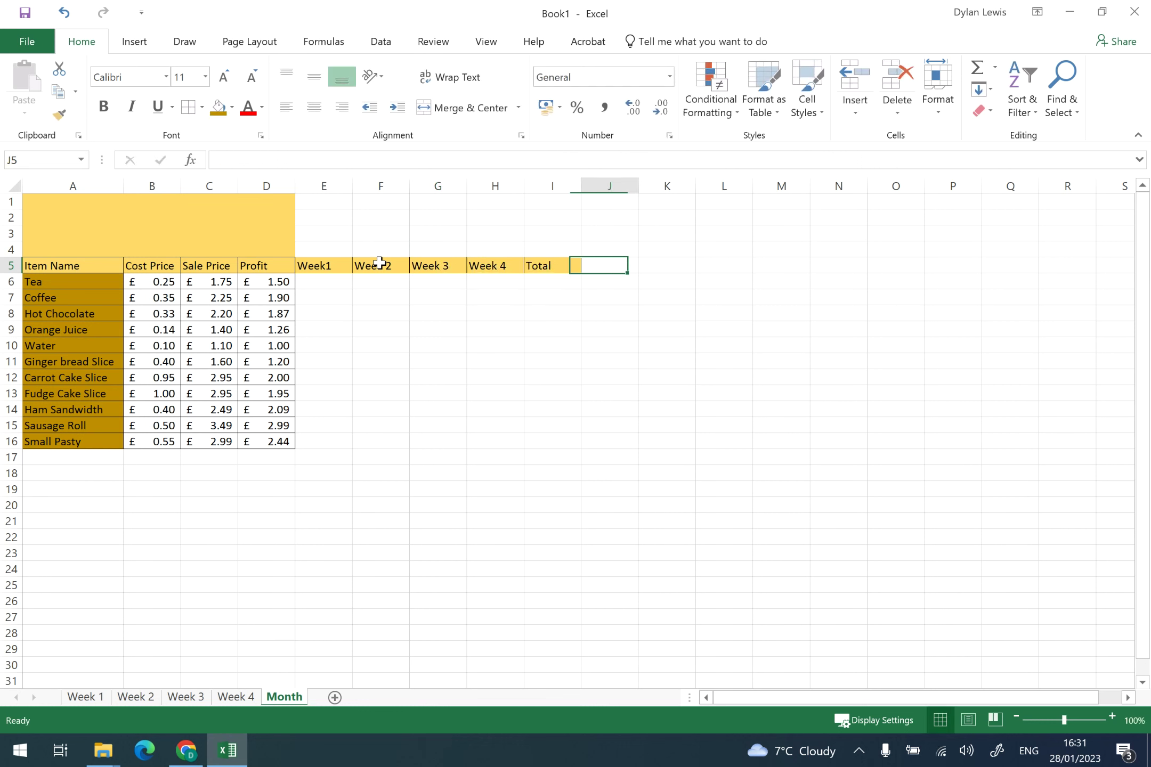
text(Total)
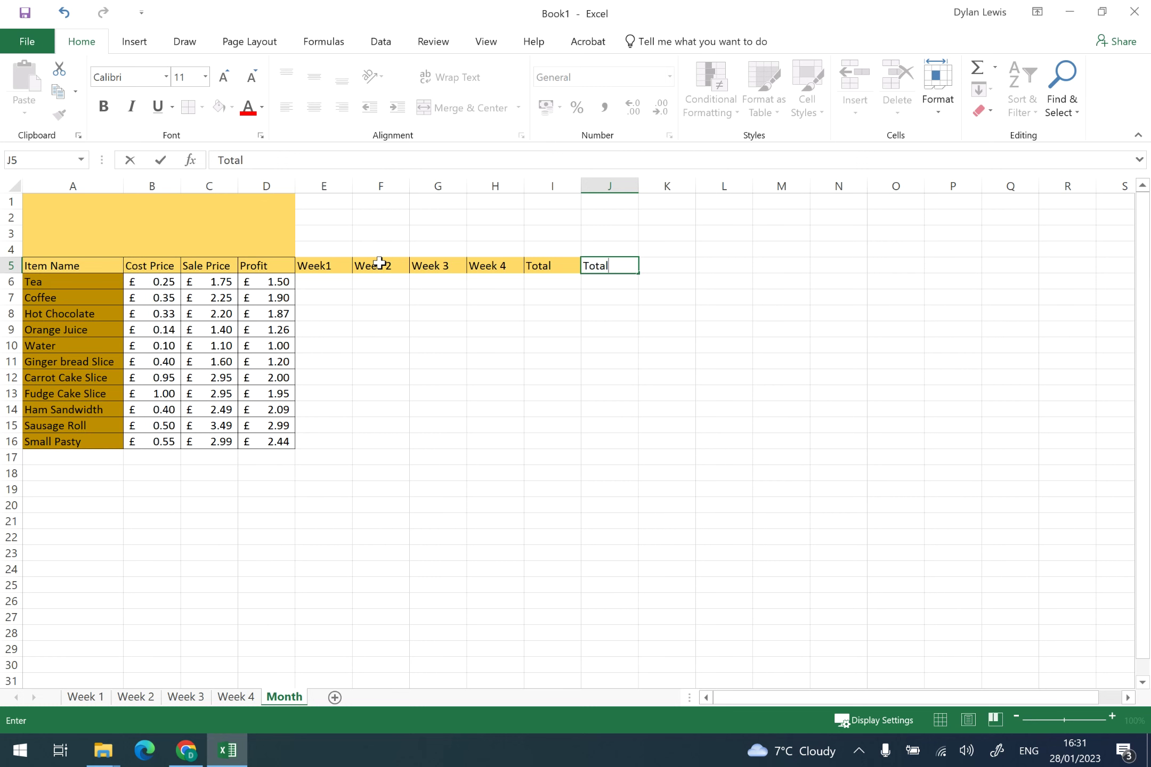
text( Profit)
click(556, 265)
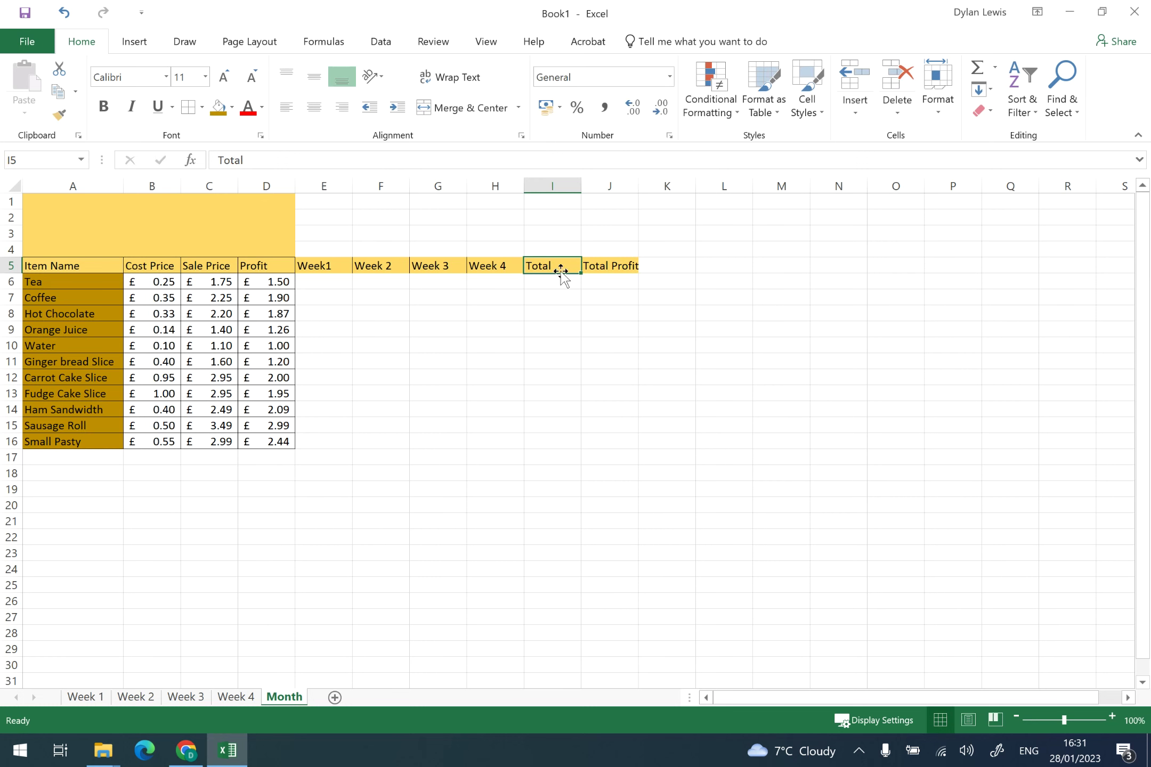
drag(334, 281, 339, 442)
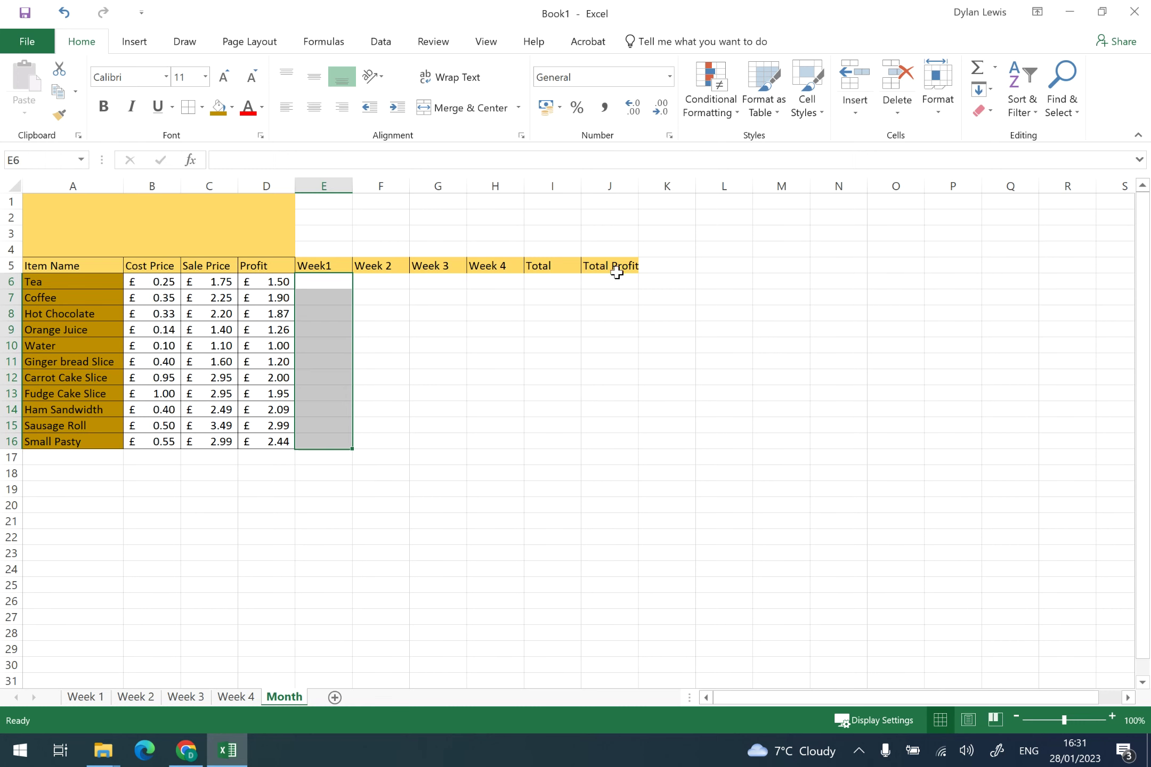
drag(638, 186, 644, 187)
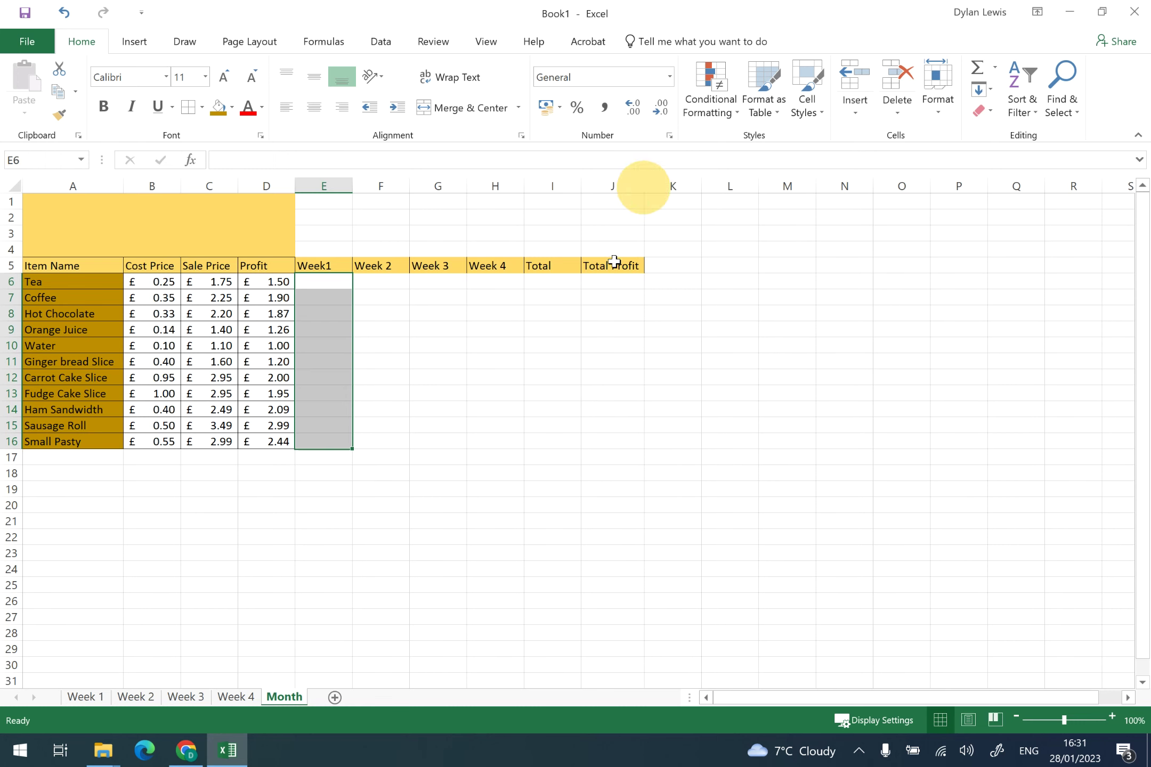
Link E6 to the Tea total profit with ='Week 1'!L6 and fill the formula down to E16.
click(319, 285)
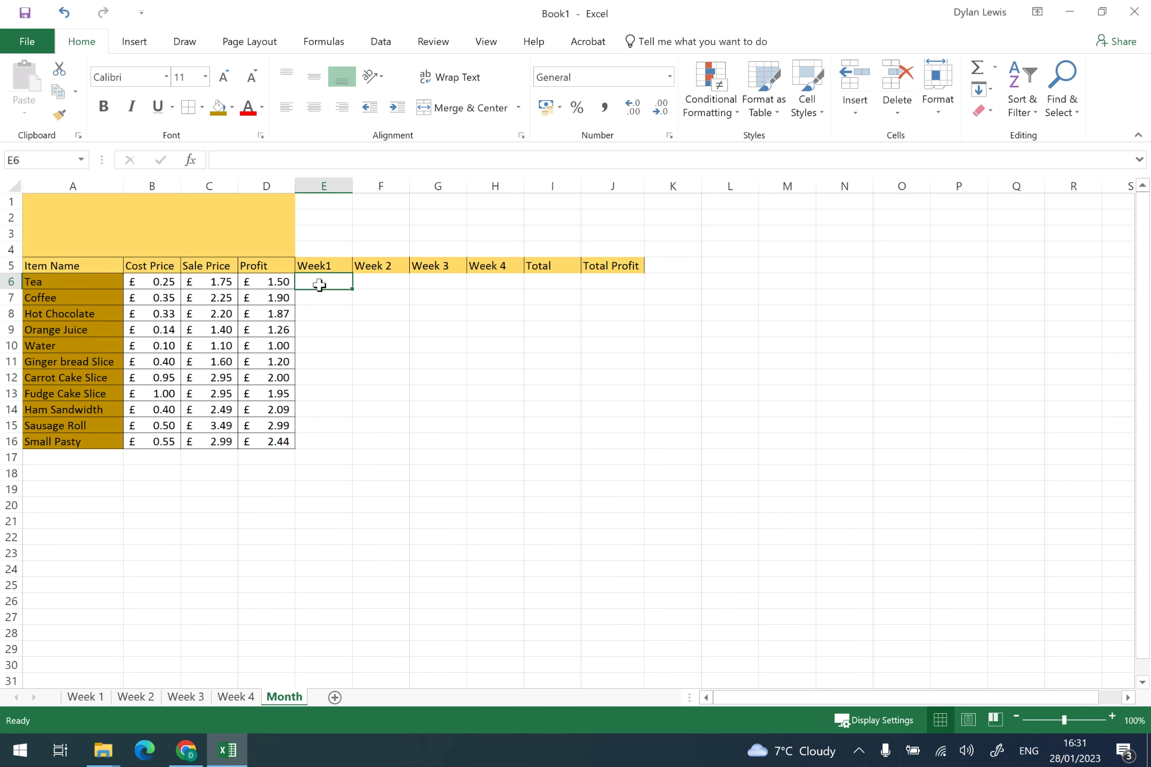
text(=)
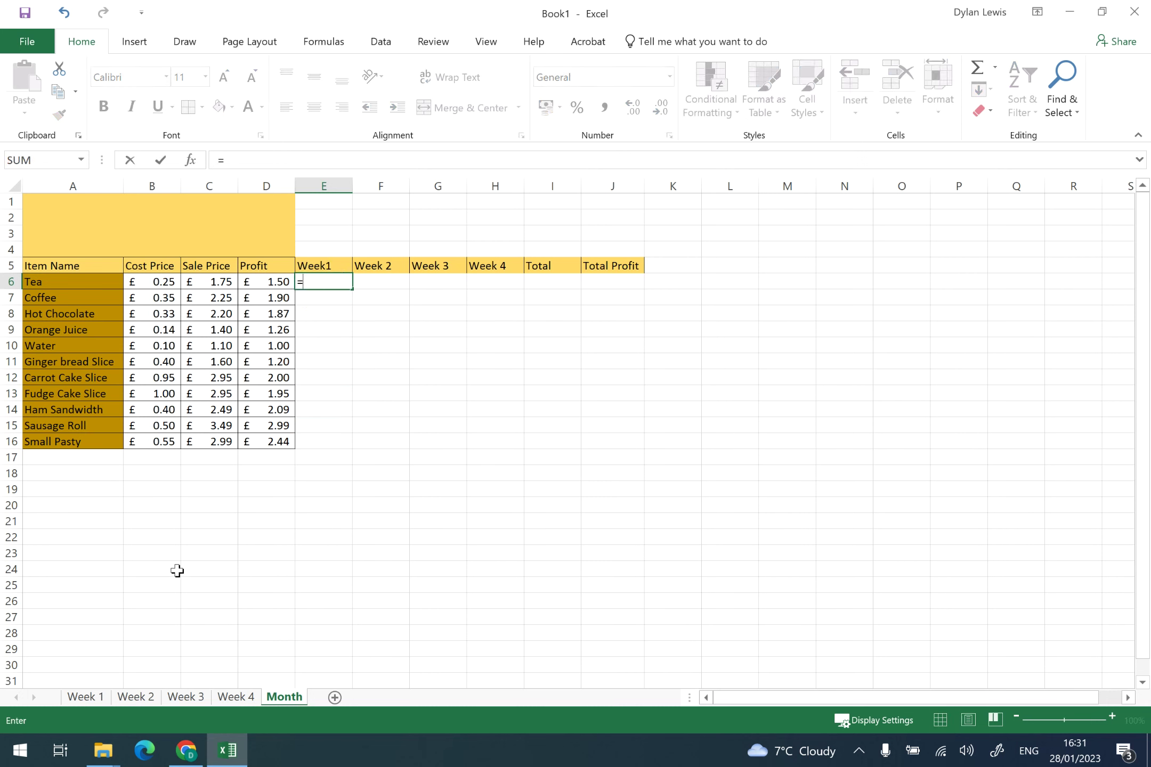
click(104, 701)
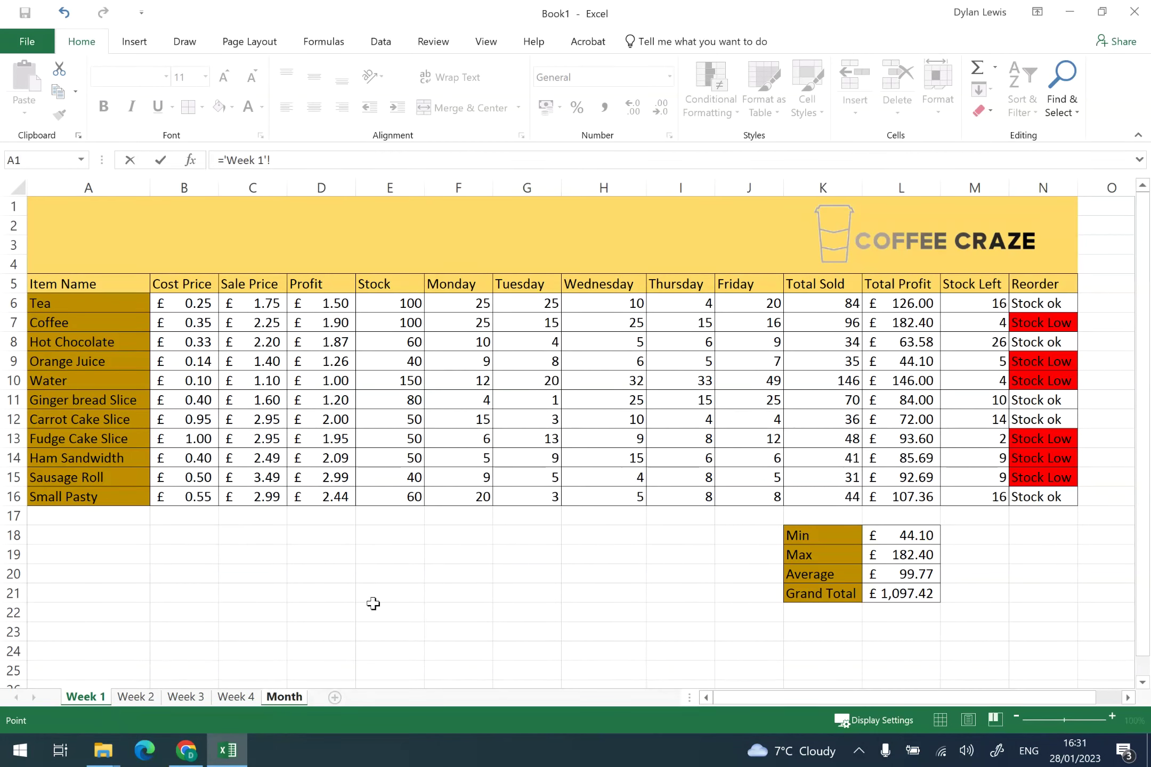
click(905, 305)
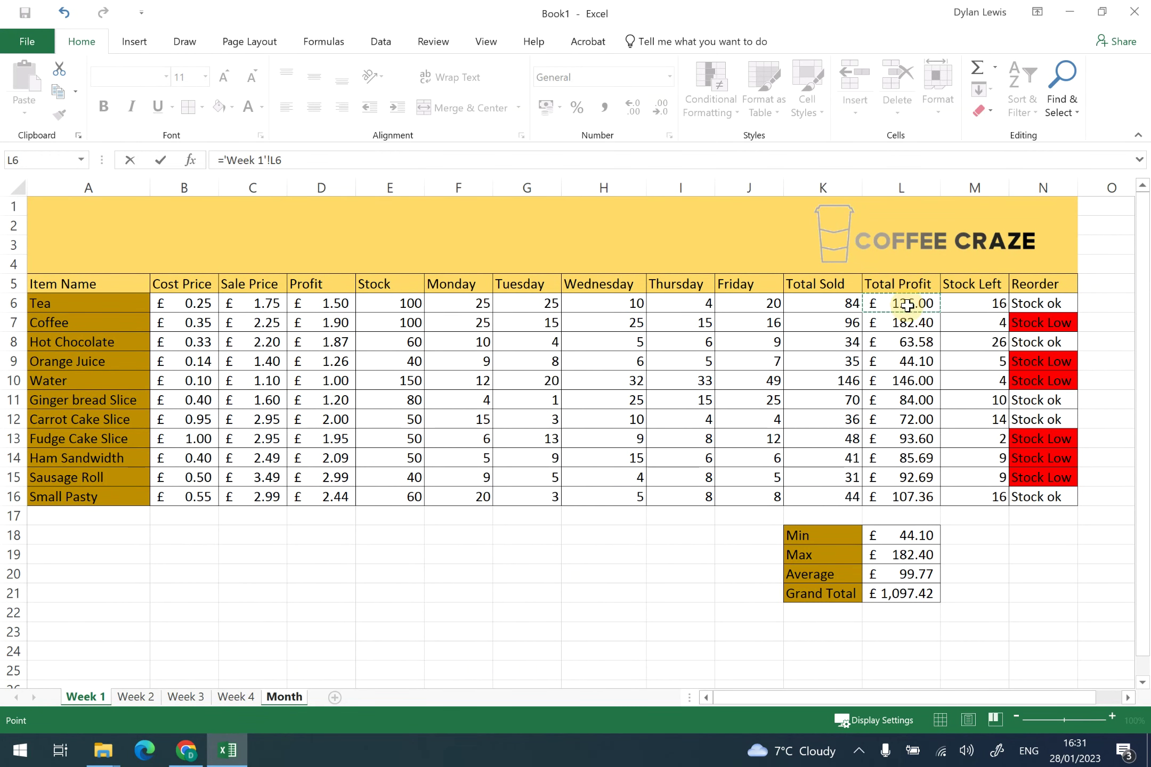
key(Return)
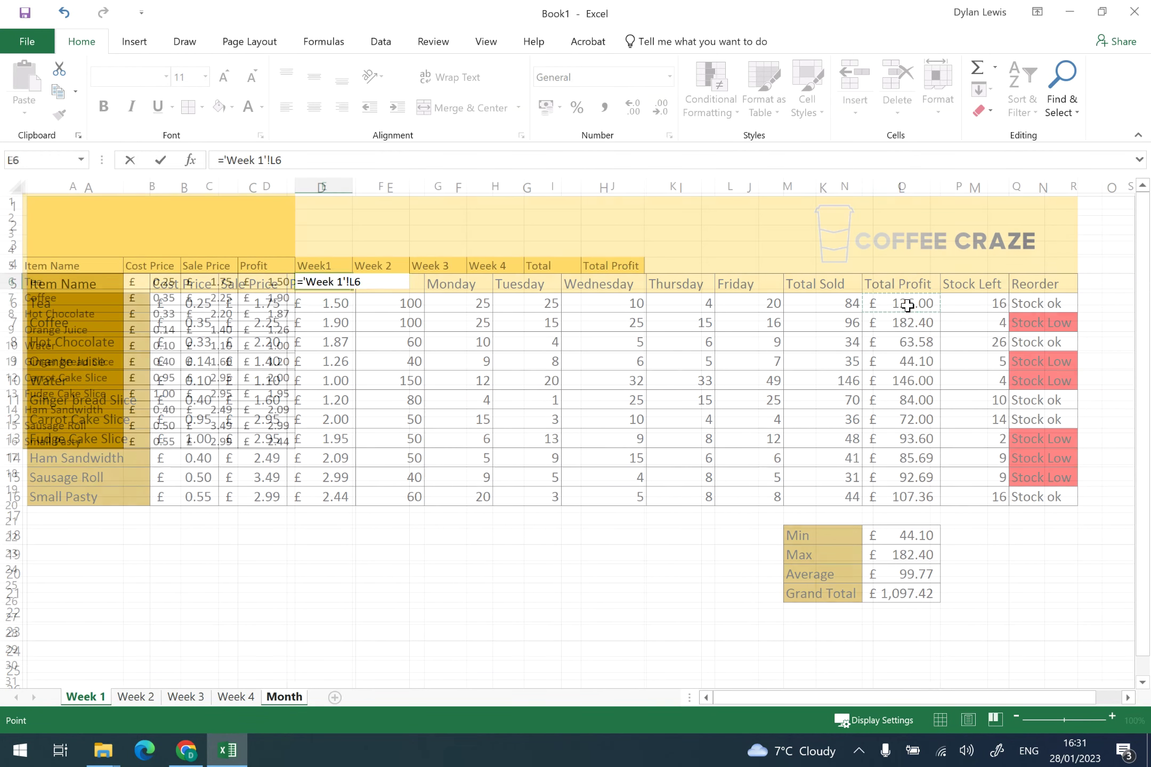
click(338, 282)
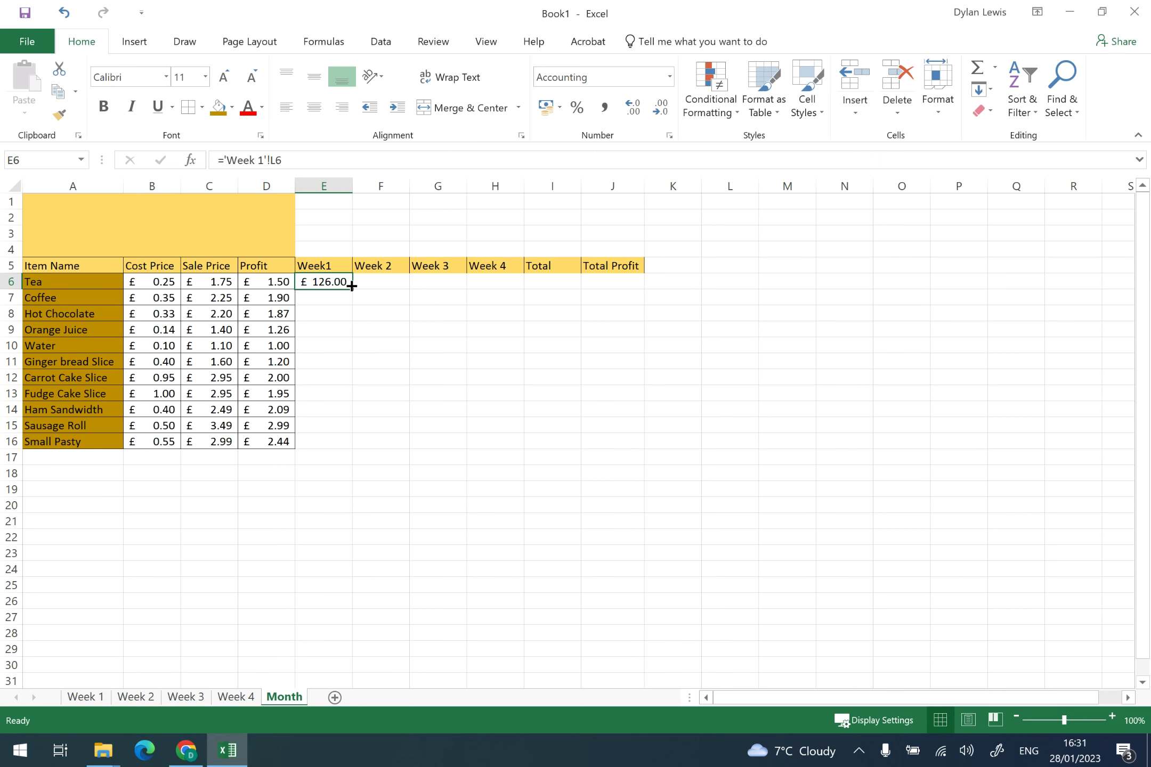
drag(351, 287, 345, 445)
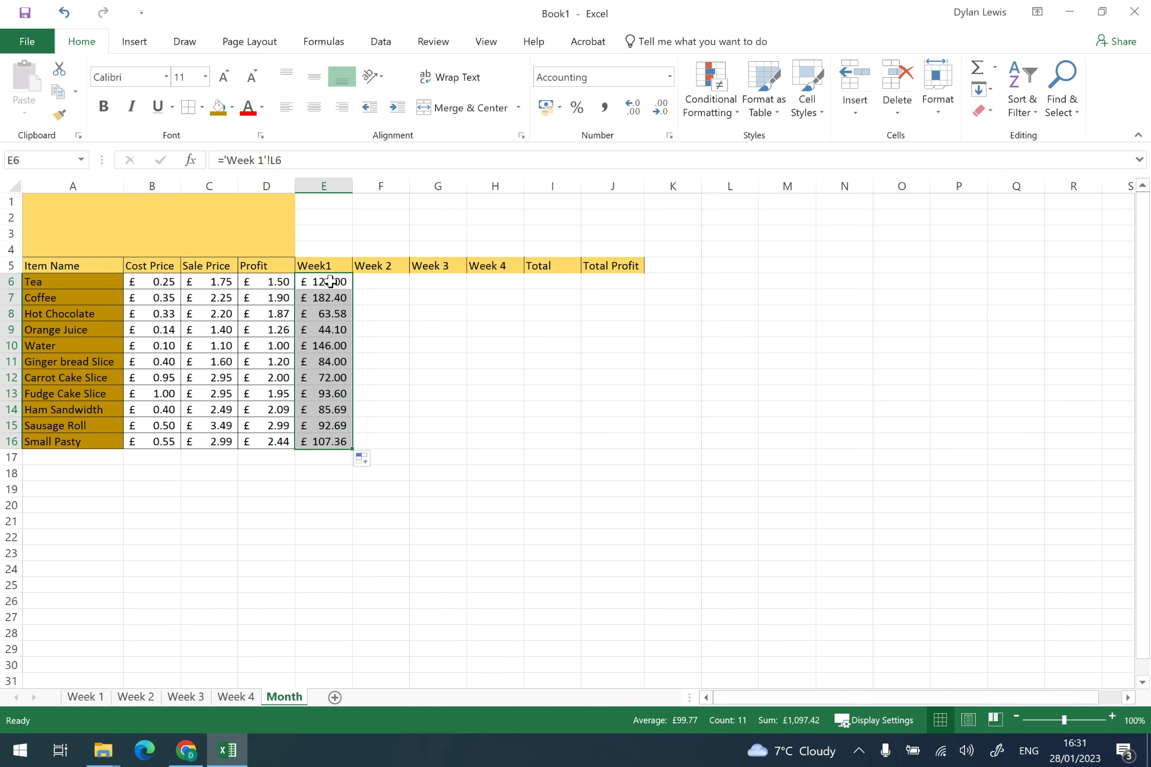
Link F6 to the Tea total profit with ='Week 2'!L6 and fill the formula down to F16.
click(405, 285)
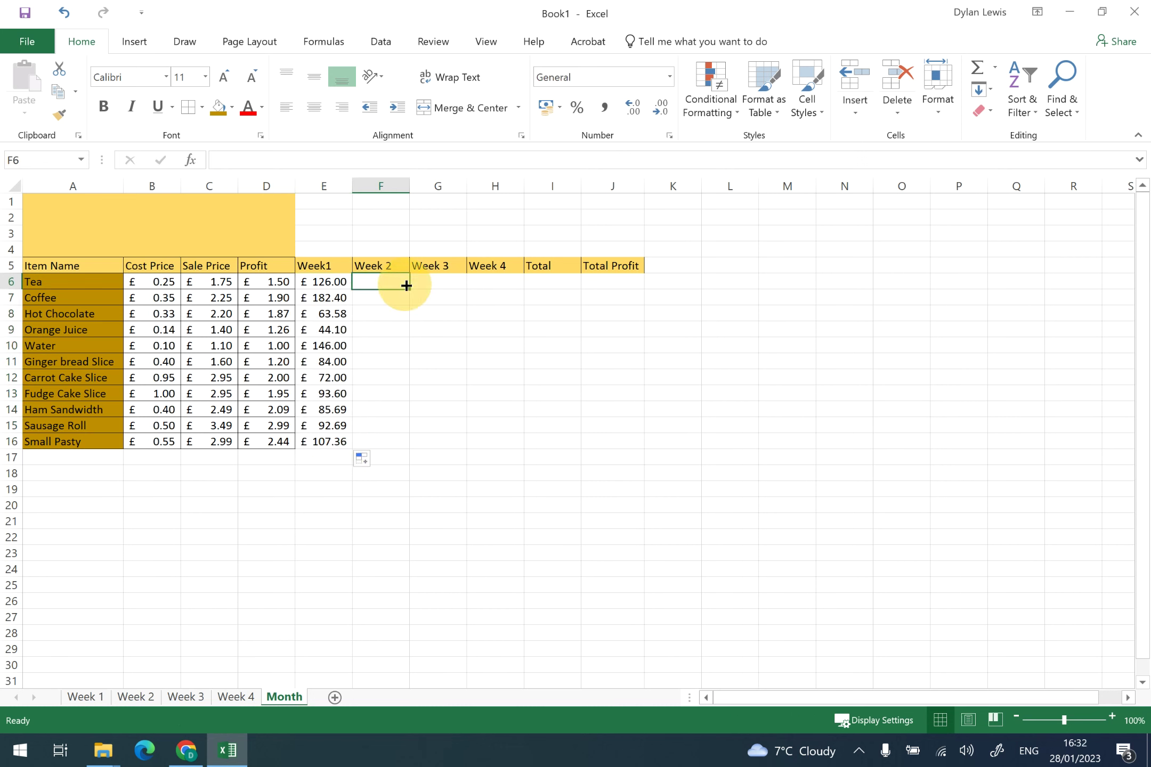
text(=)
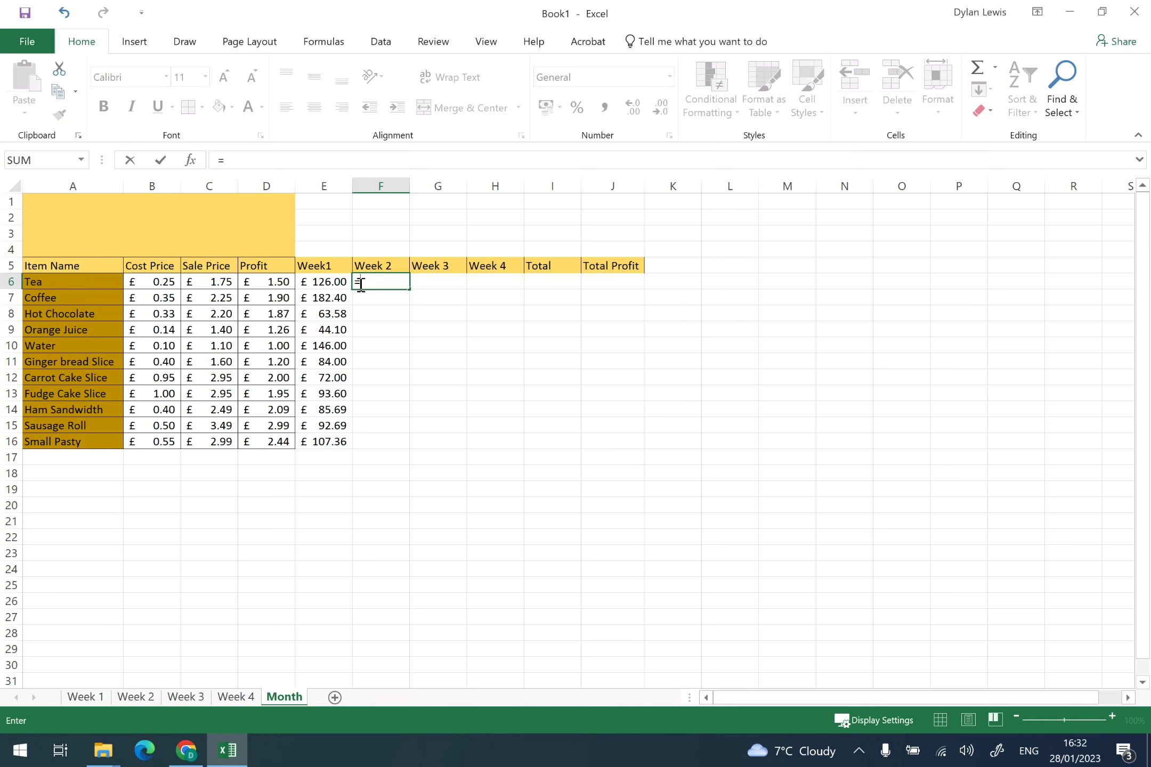
click(138, 696)
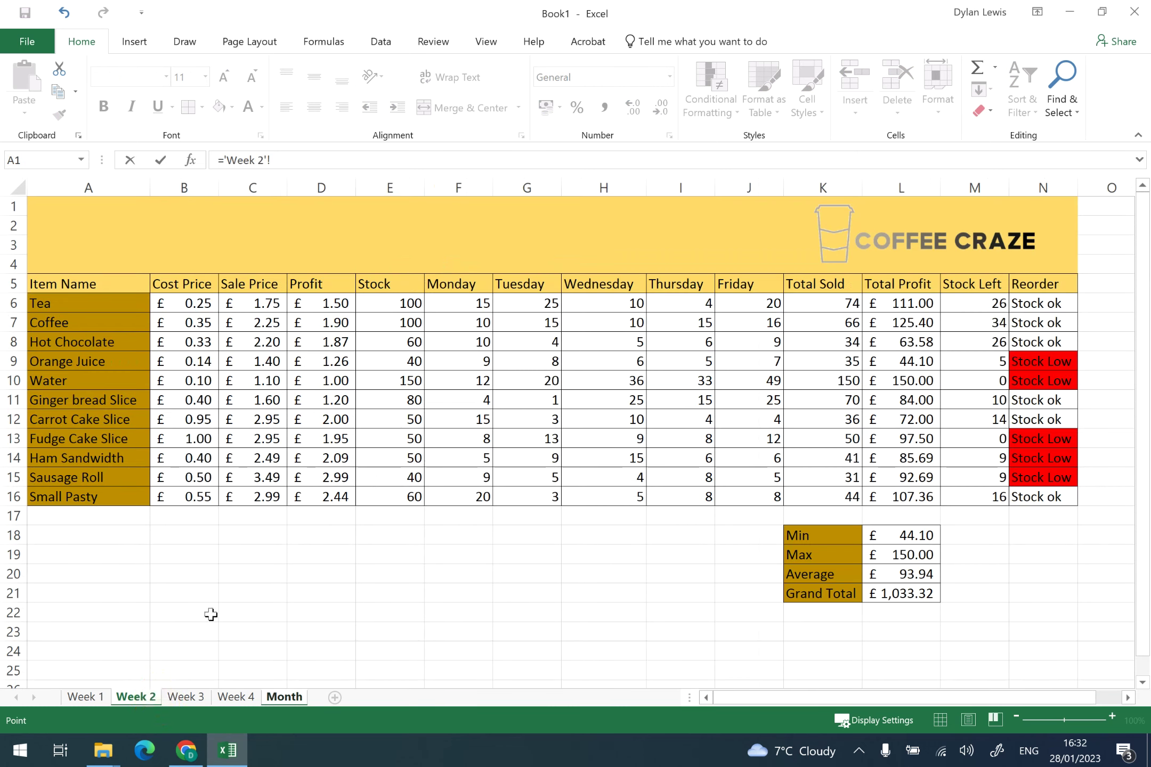
click(924, 302)
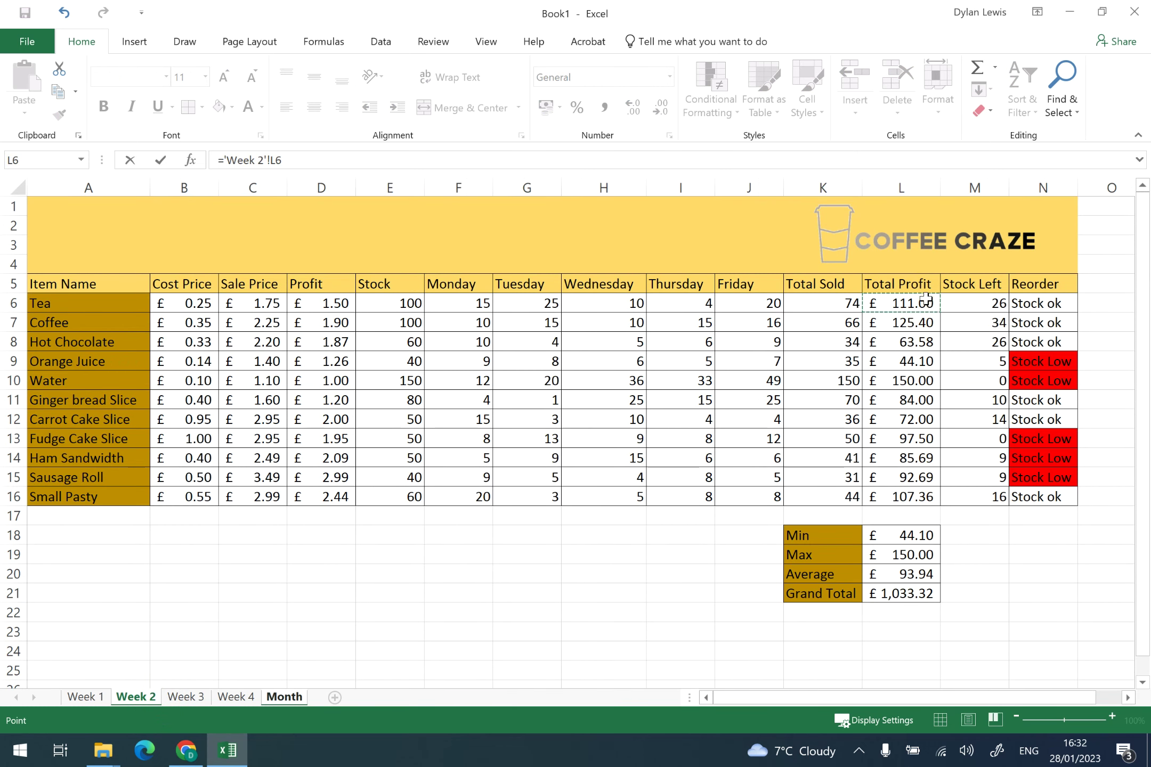
key(Return)
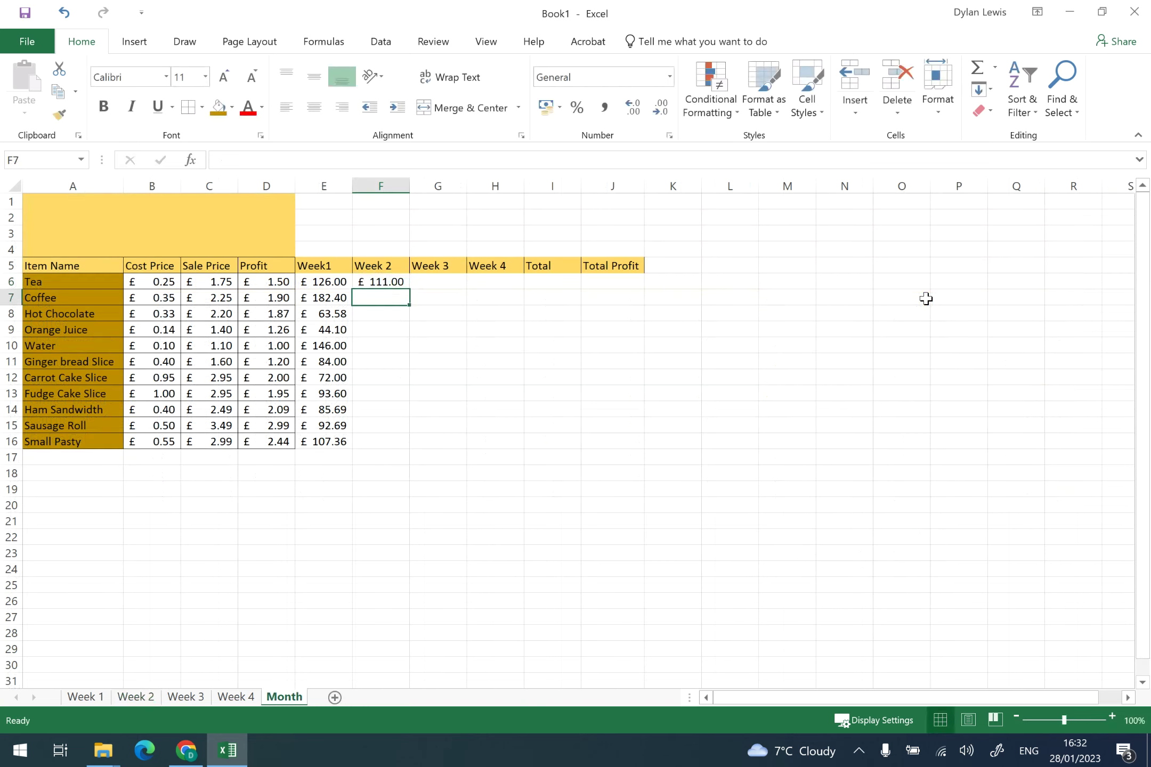
click(386, 284)
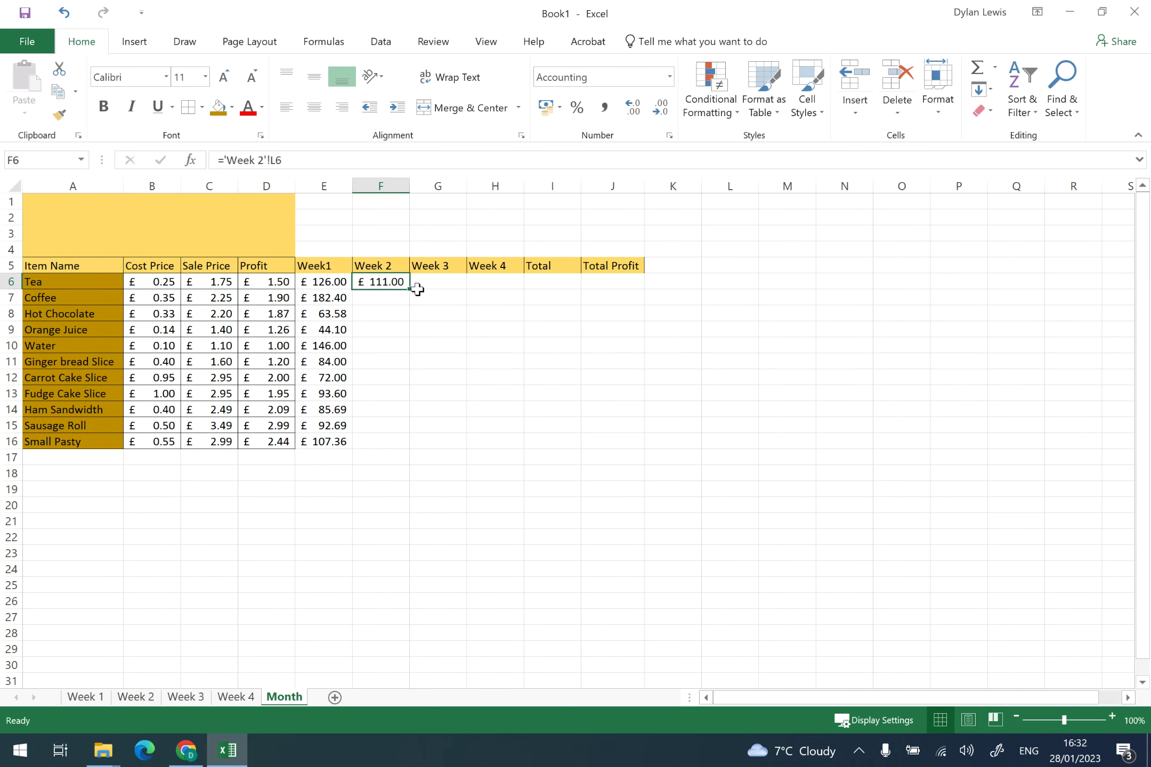
drag(411, 291, 418, 448)
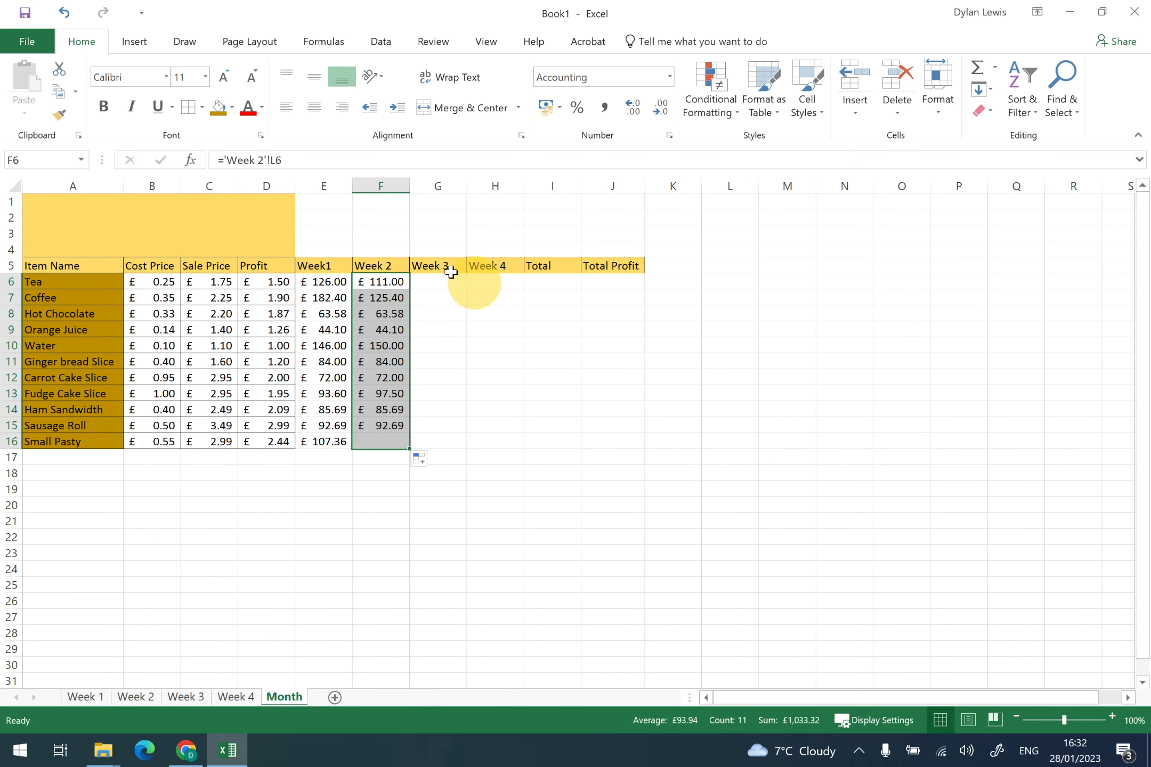
Link G6 to the Tea total profit with ='Week 3'!L6 and fill the formula down to G16.
click(443, 278)
text(=)
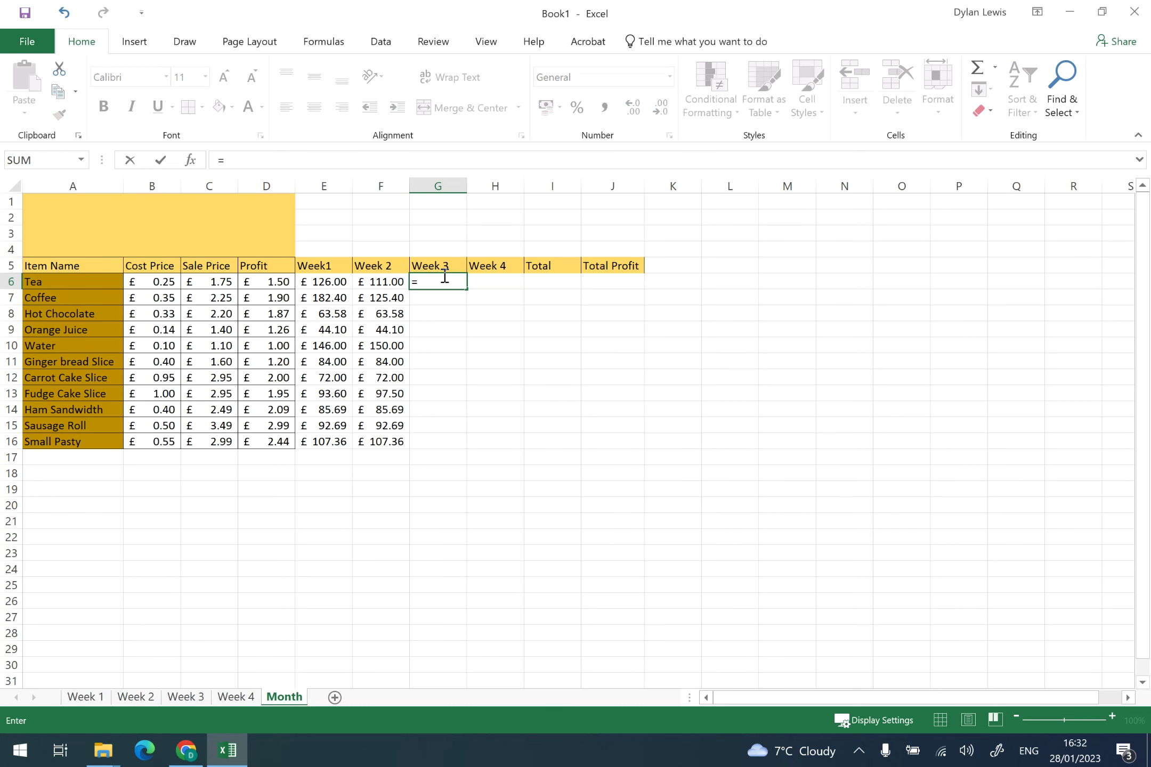
click(188, 695)
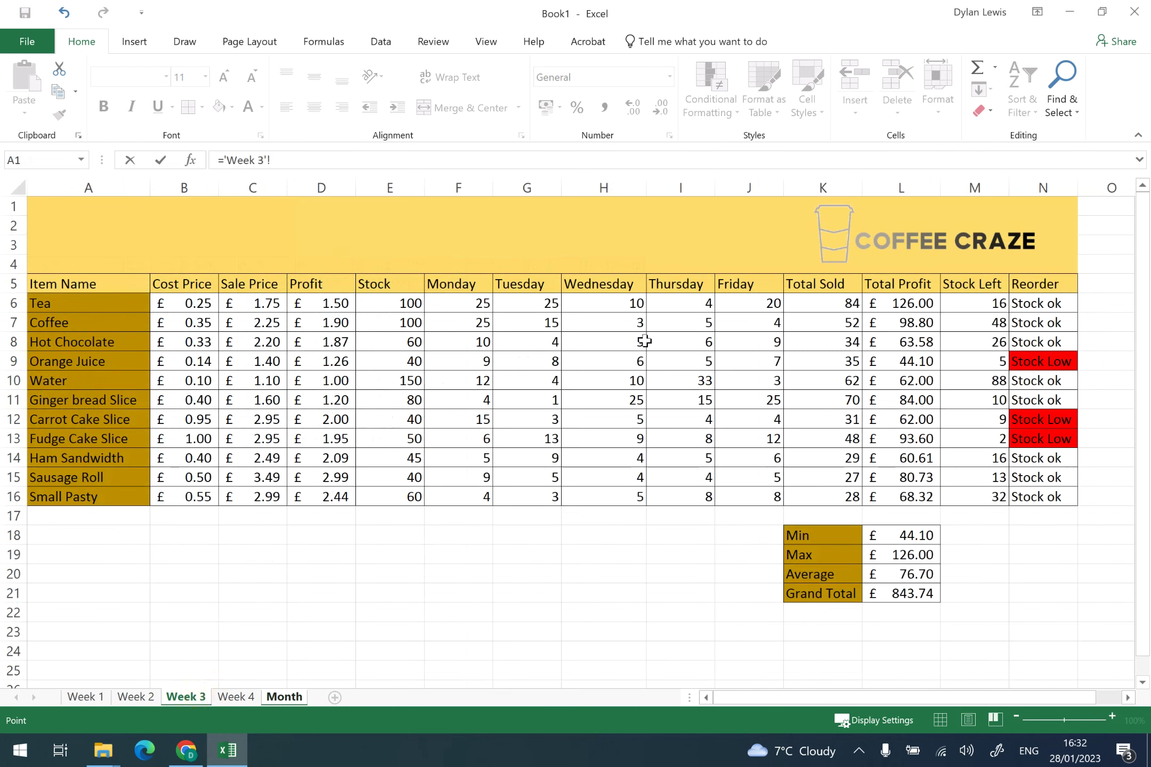
click(898, 304)
key(Return)
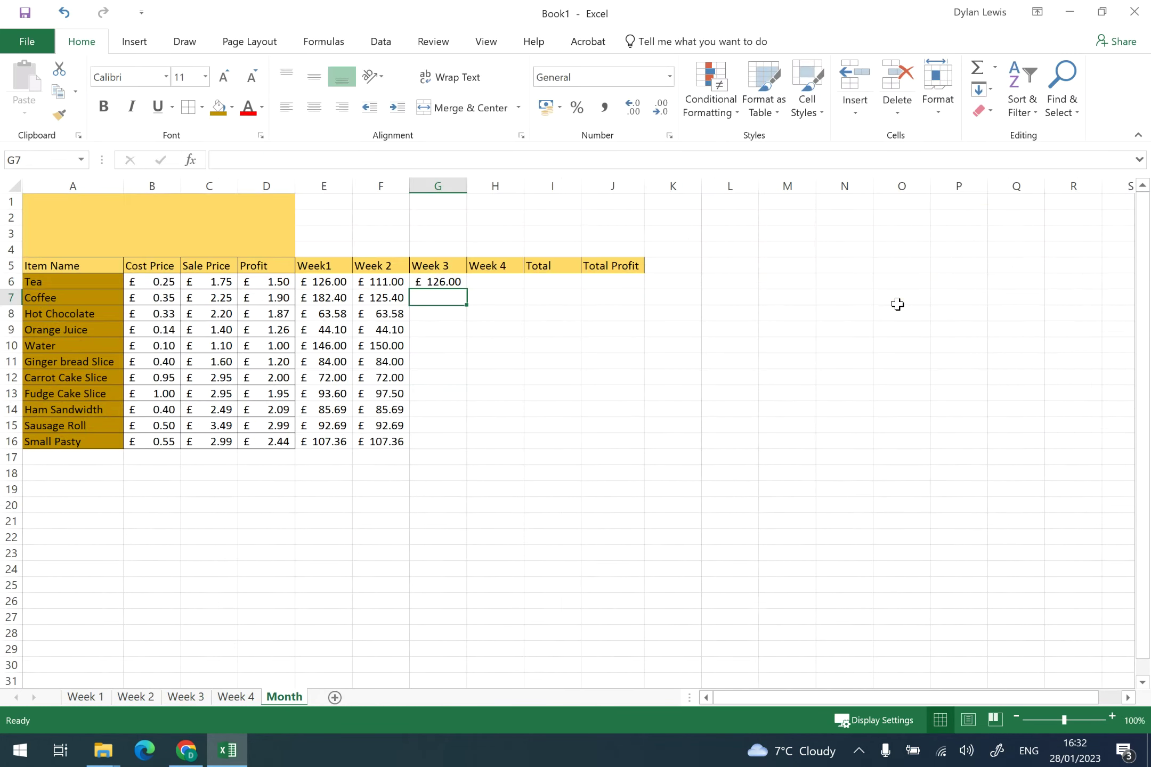
click(457, 282)
drag(468, 289, 482, 450)
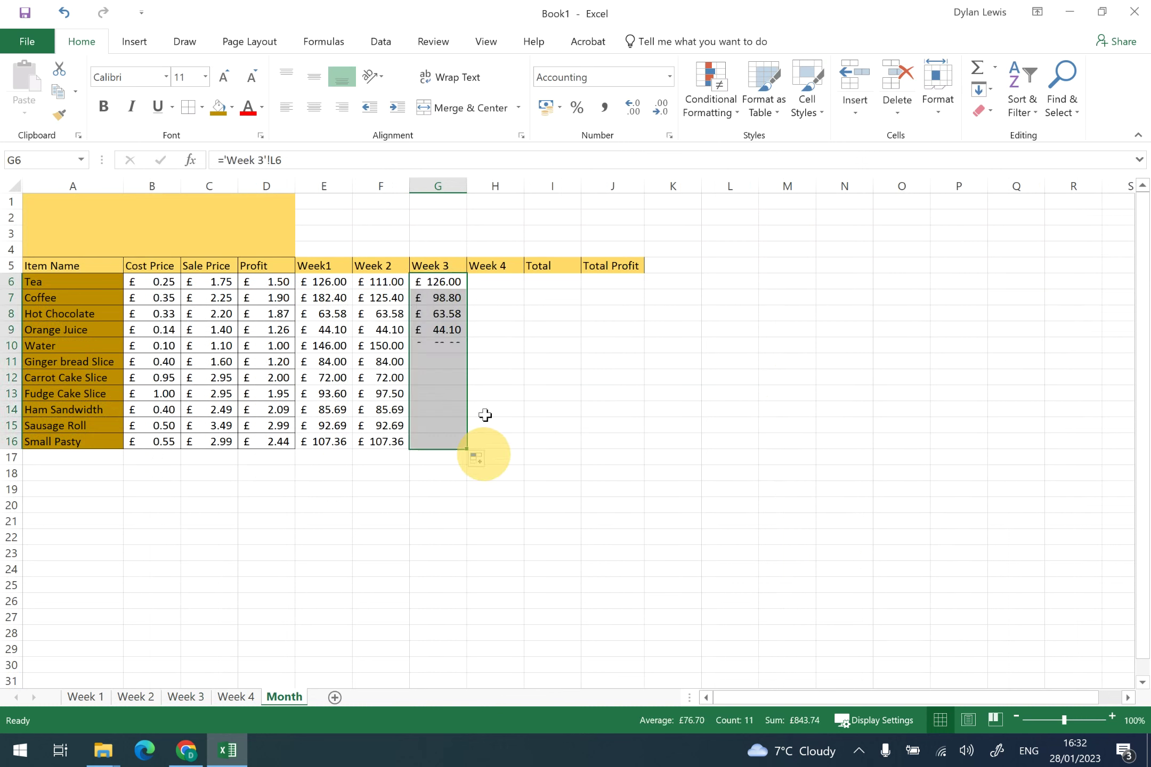
Link H6 to the Tea total profit with ='Week 4'!L6 and fill the formula down to H16.
click(500, 280)
text(=)
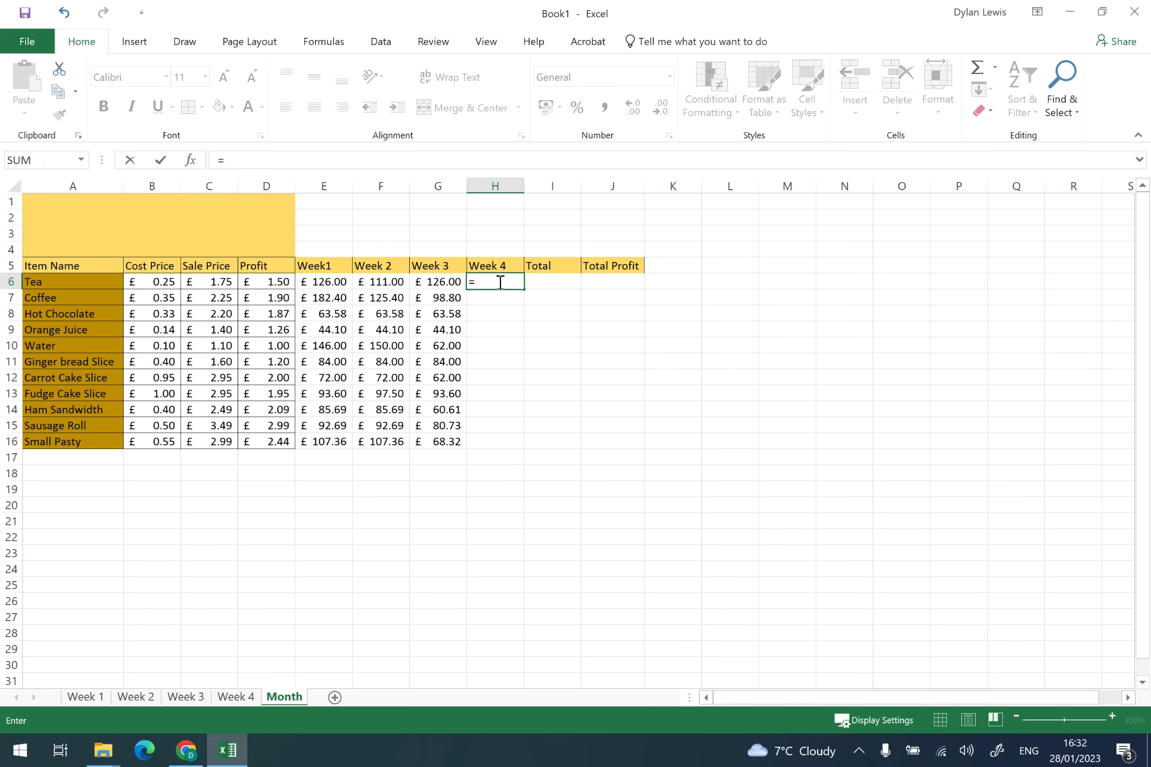
click(236, 697)
click(926, 297)
key(Return)
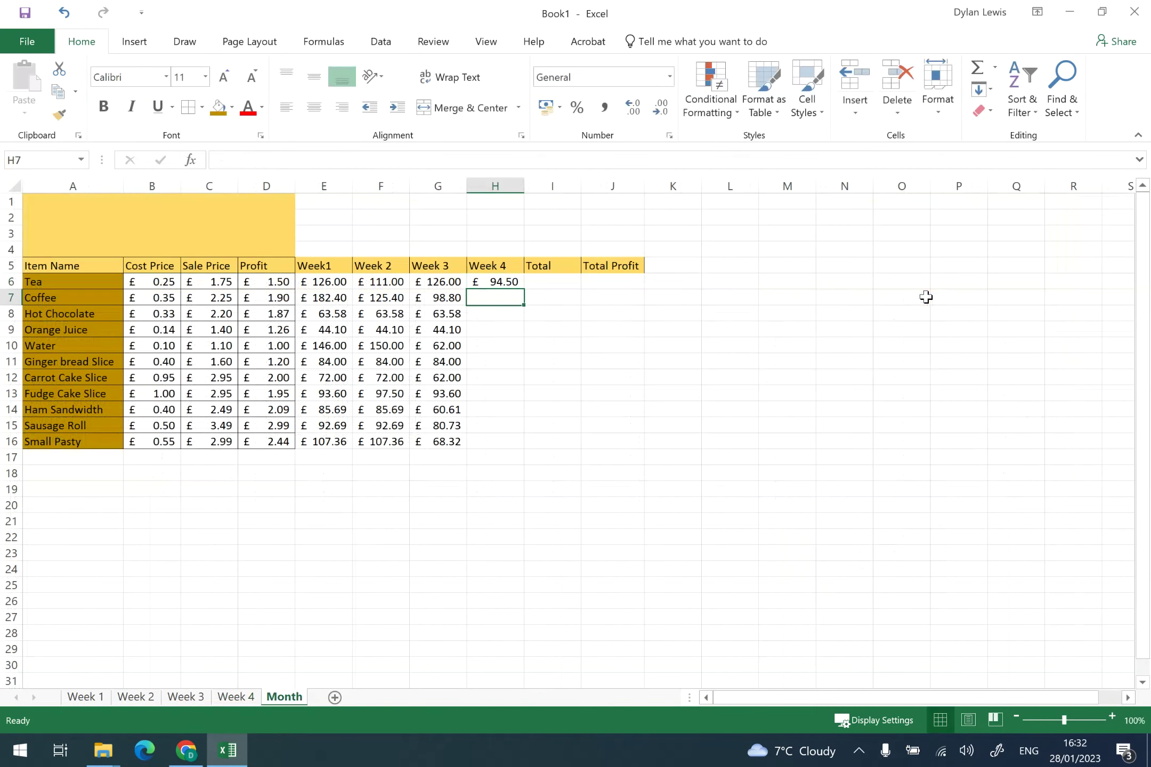
click(510, 284)
drag(527, 292, 516, 446)
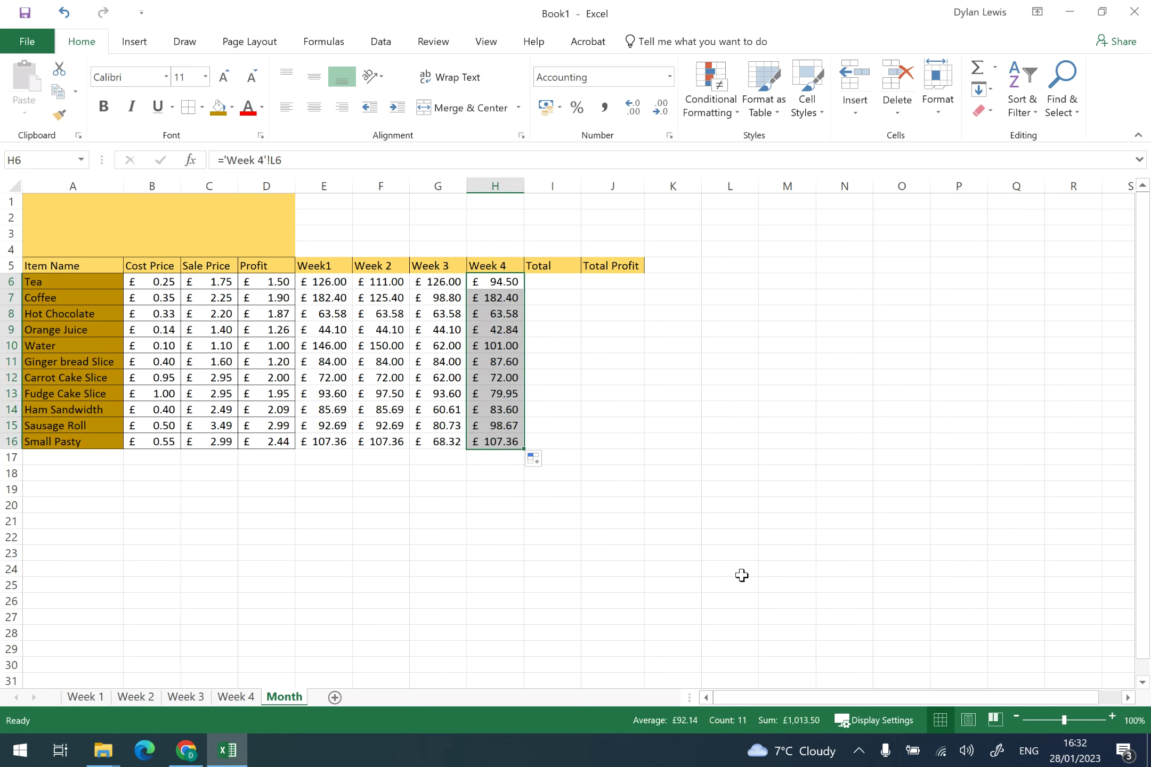
Add up the Tea row's four weekly values in I6 with the formula =E6+F6+G6+H6.
click(545, 283)
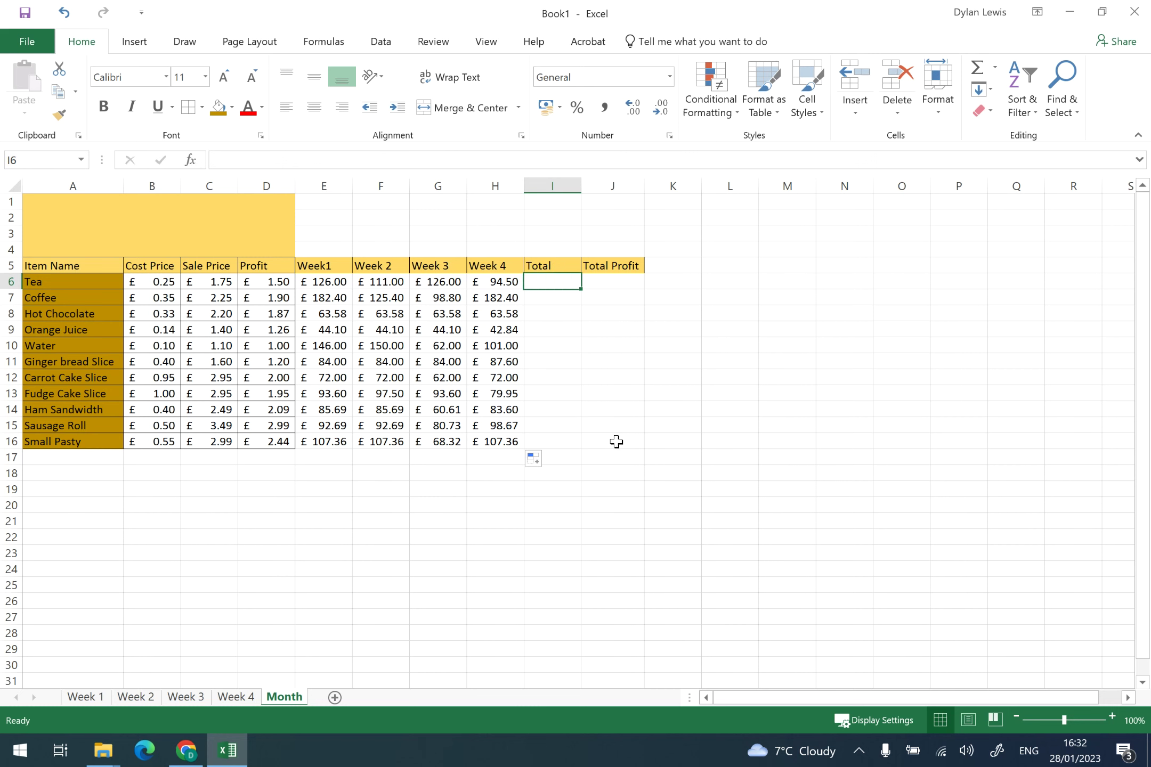
text(=)
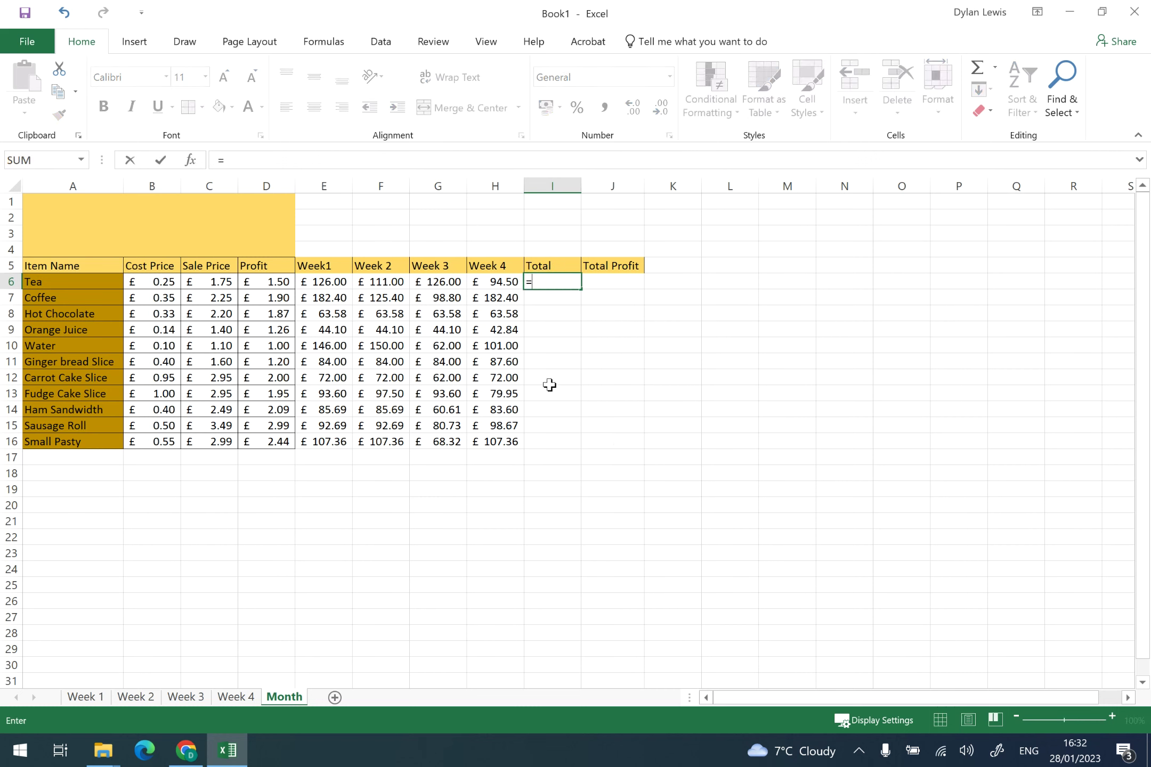
click(334, 281)
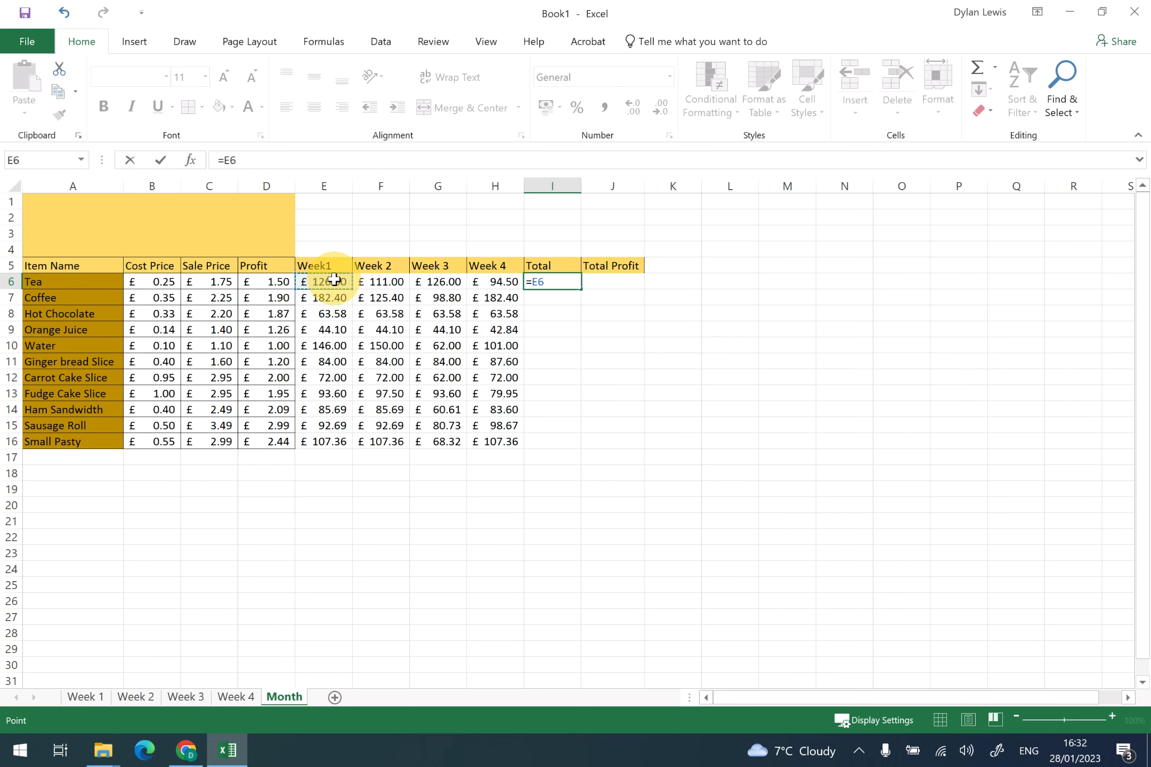
text(+)
click(376, 281)
text(+)
click(425, 280)
text(+)
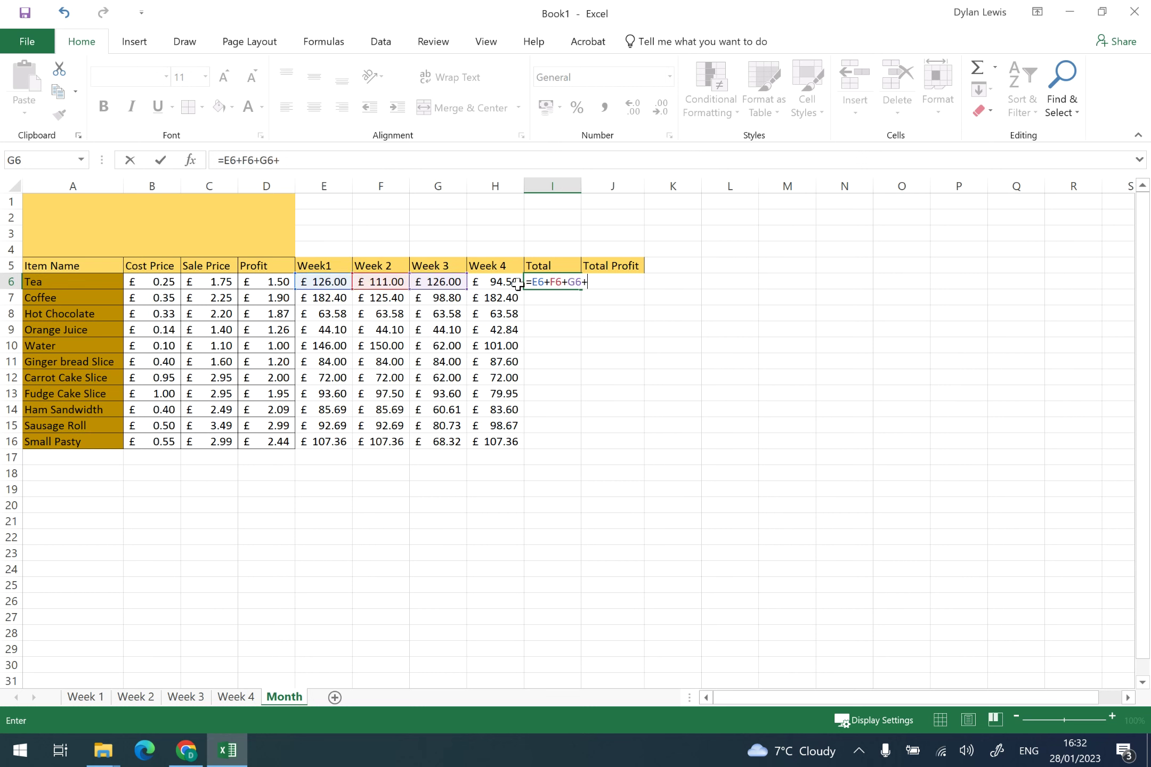
click(505, 280)
key(Return)
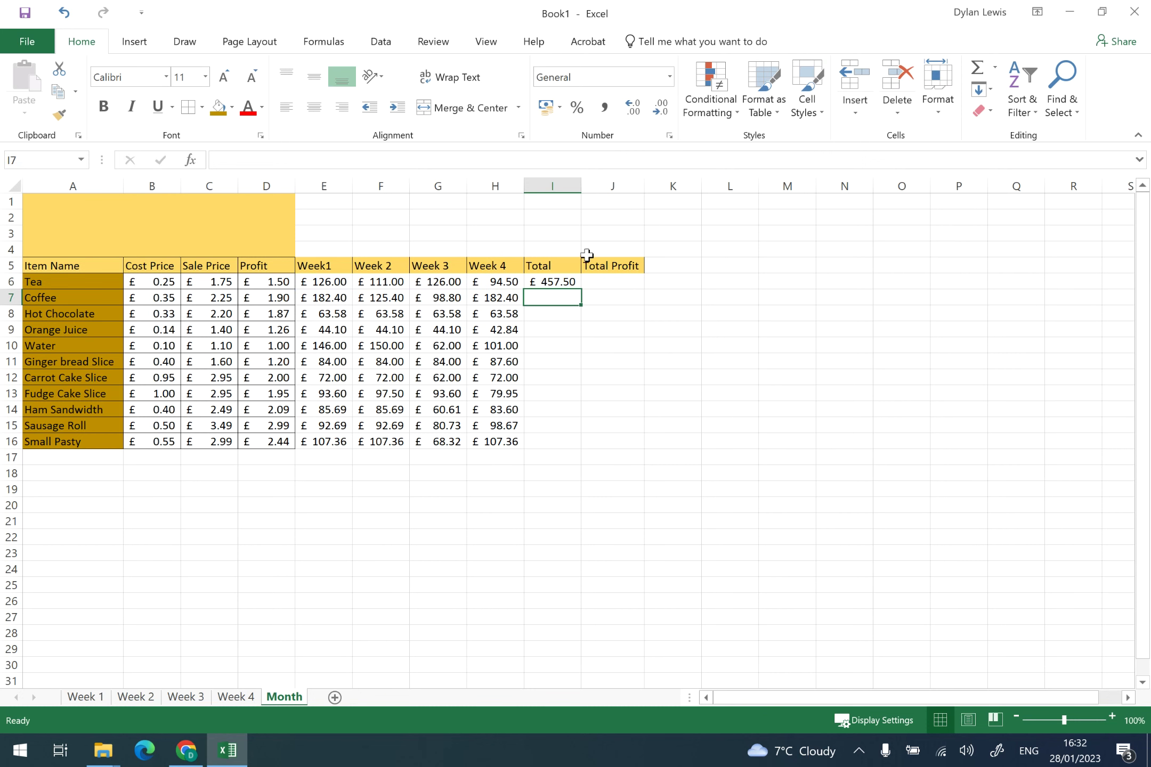
Calculate the Tea total profit in J6 with =I6*D6 and fill the formulas in I6:J6 down to row 16.
click(618, 281)
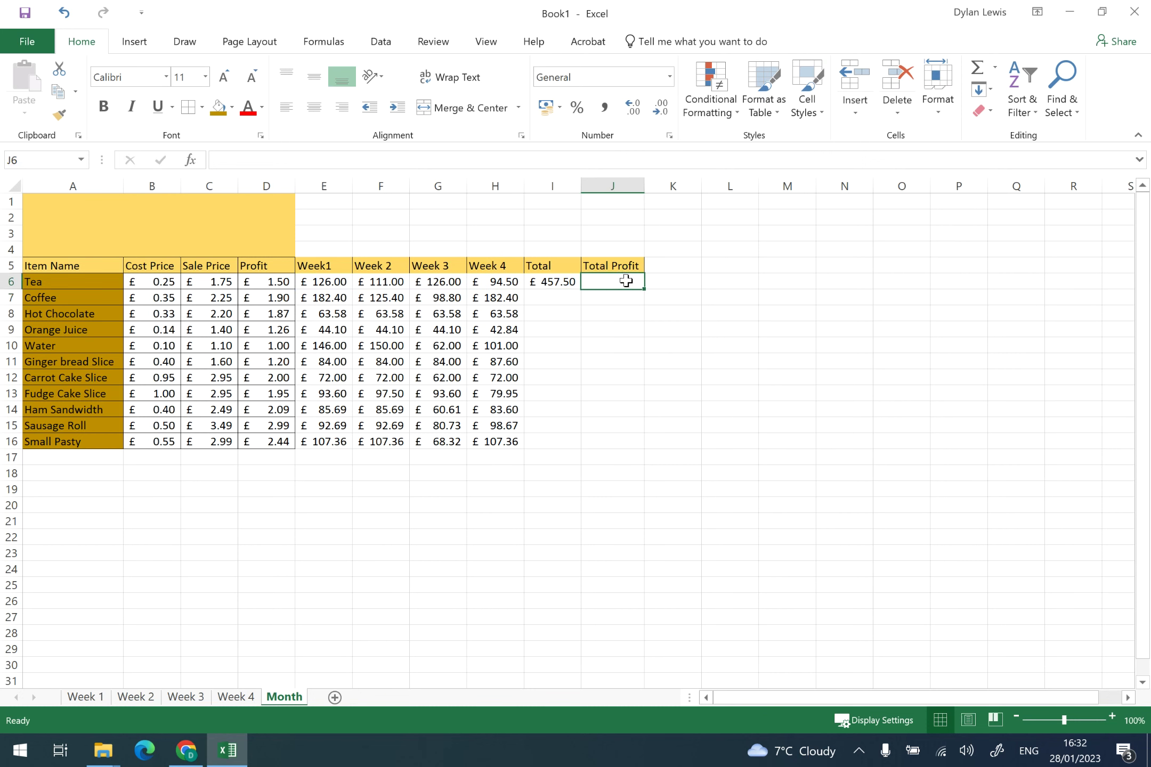
text(=)
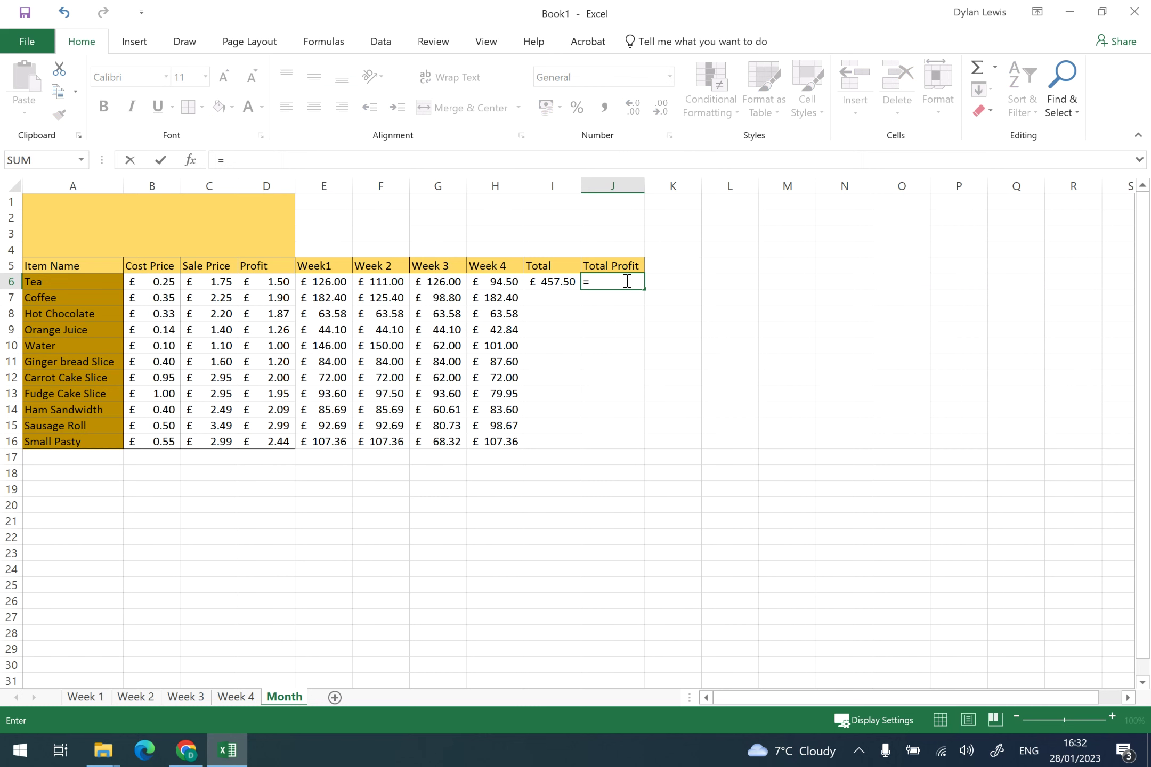
click(565, 282)
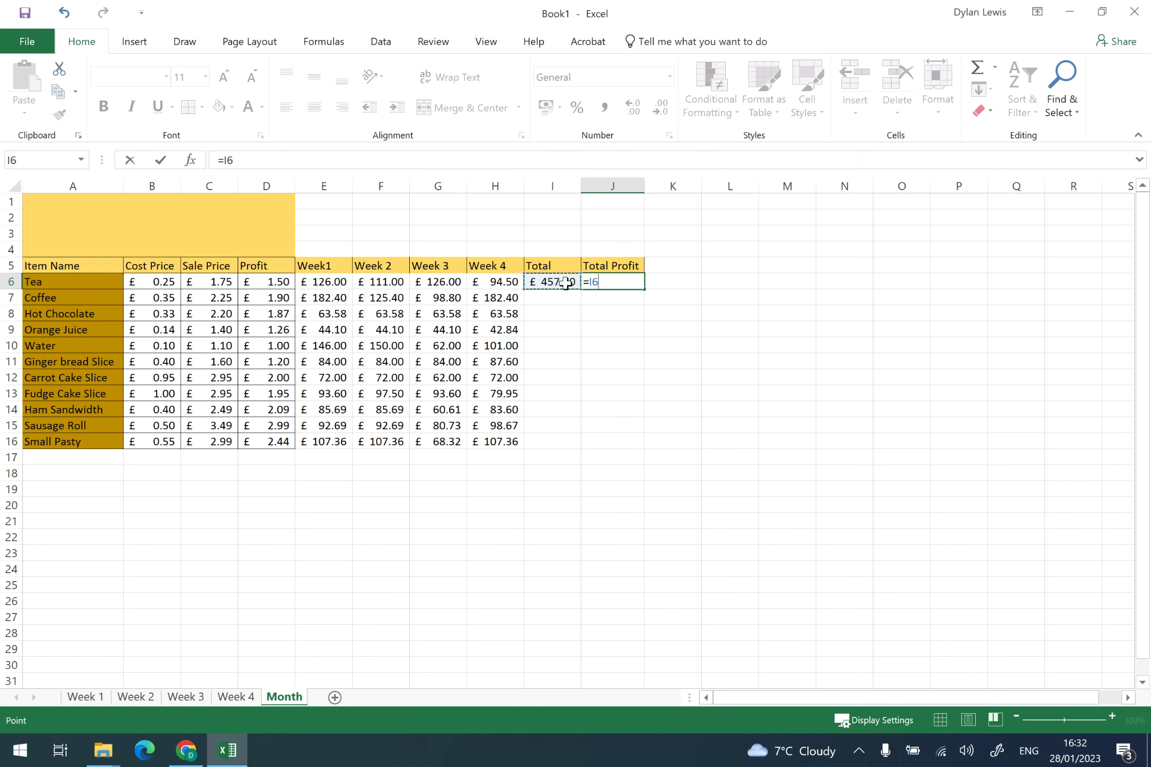
text(*)
click(277, 281)
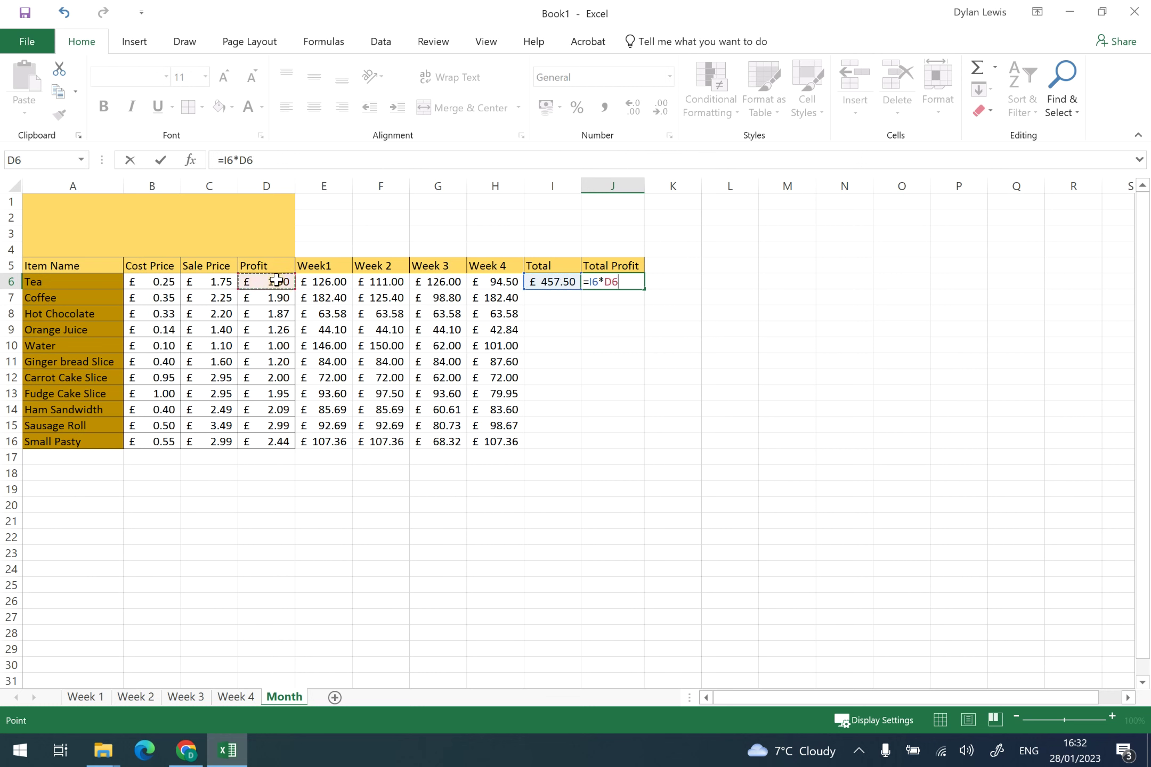
key(Return)
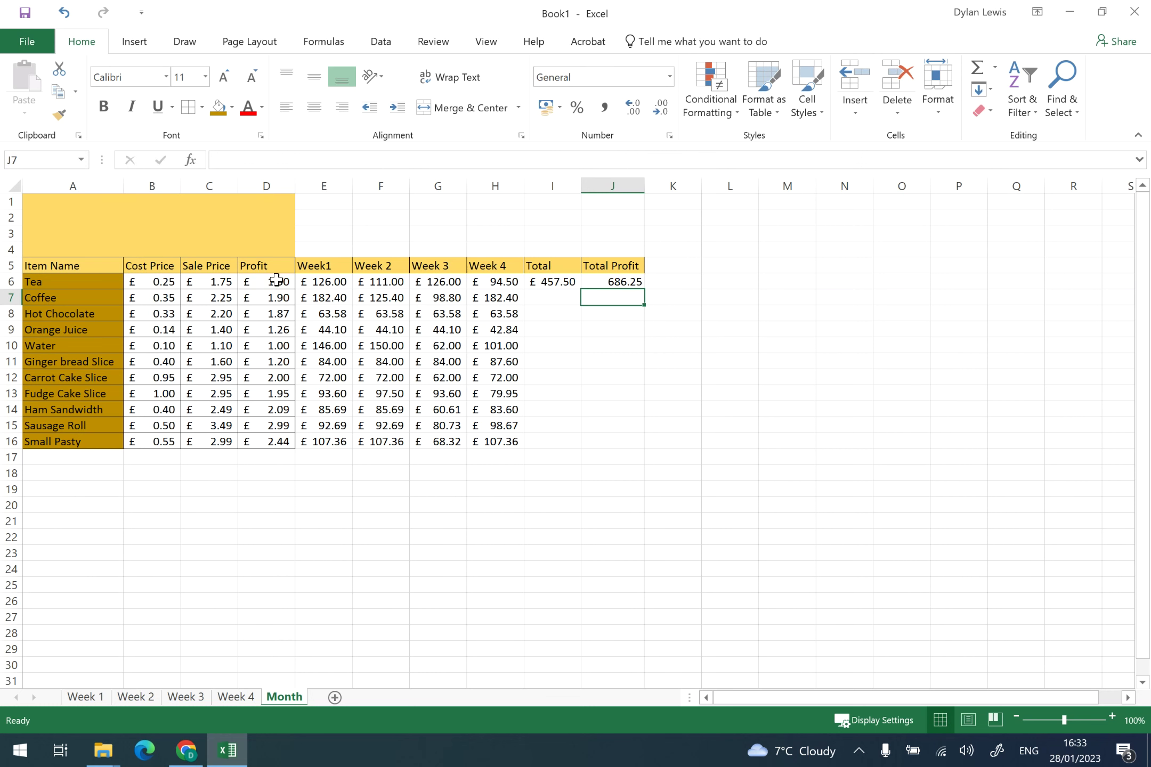
drag(557, 281, 636, 450)
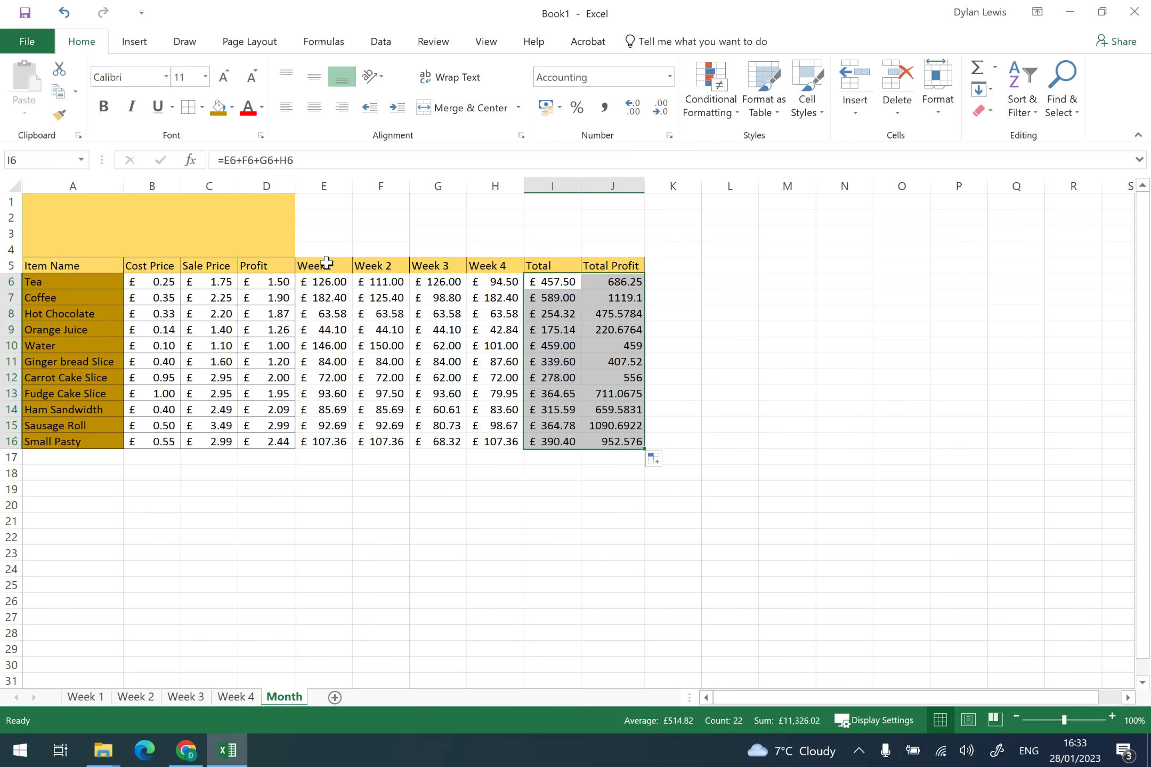
Extend the yellow band in rows 1 to 4 across to column J and add all borders to E5:J16.
drag(267, 201, 620, 250)
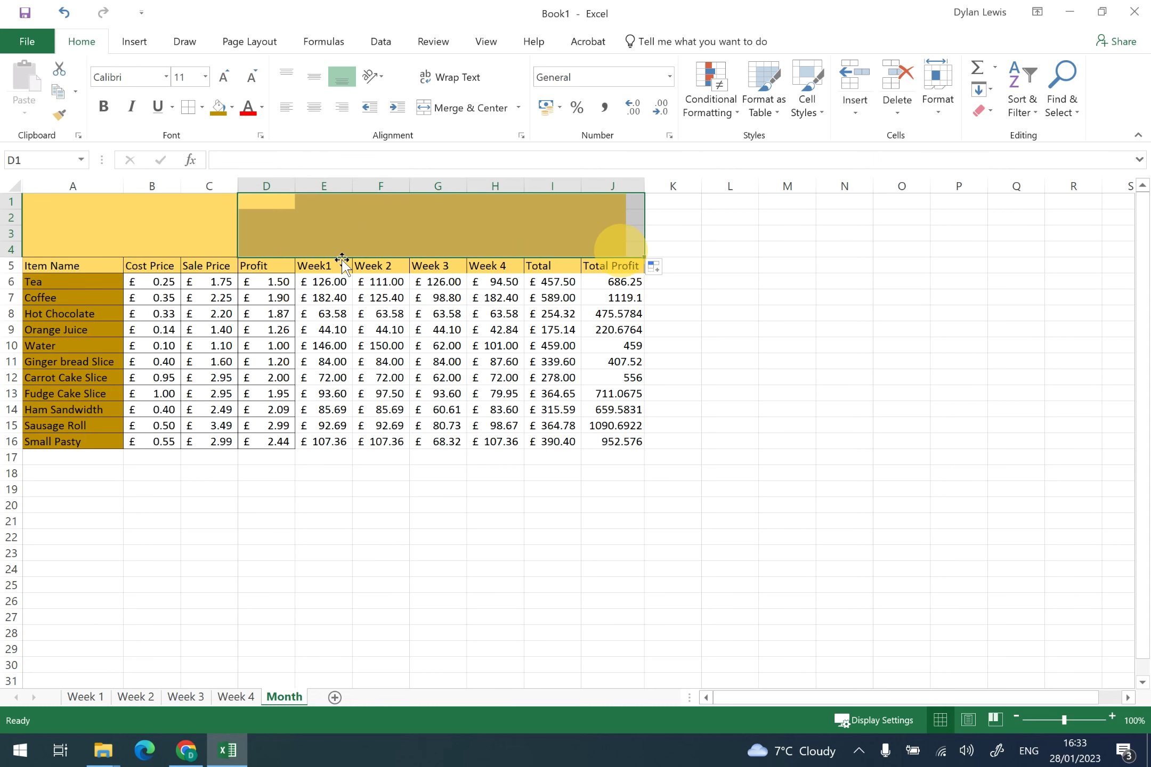
drag(342, 259, 623, 441)
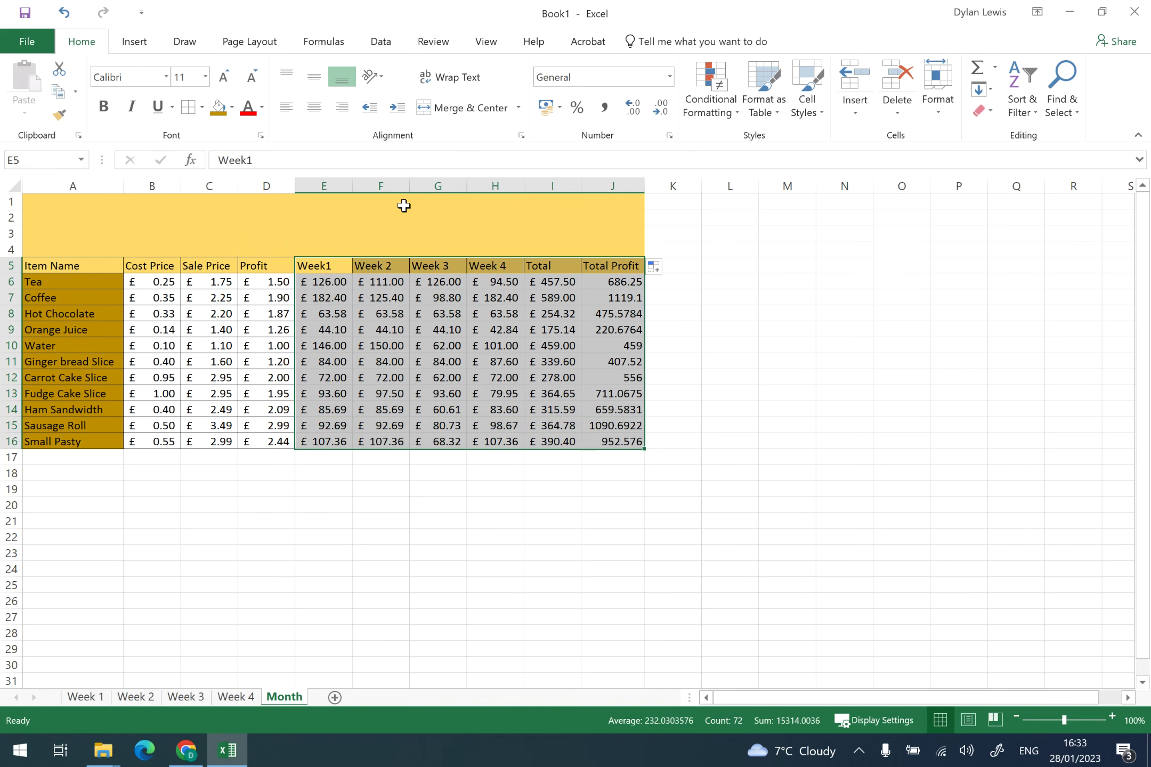
click(192, 111)
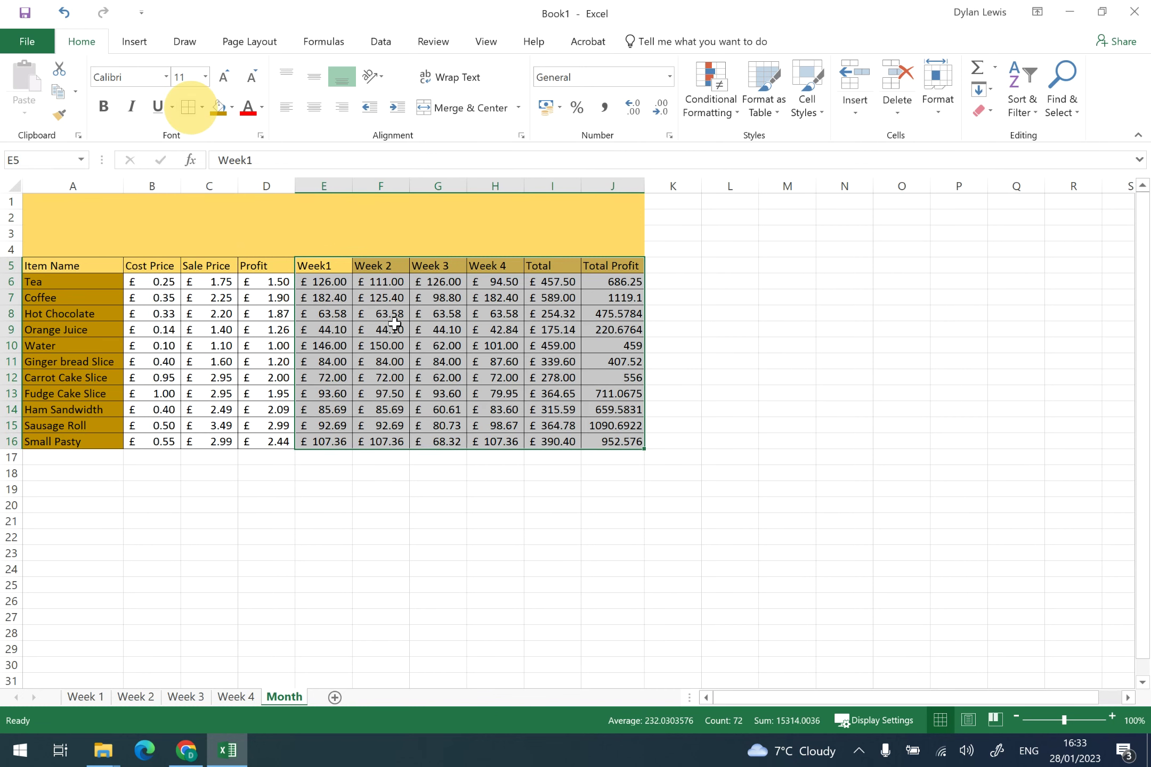
Apply the pound accounting format to the total profits in J6:J16 and widen column J slightly.
drag(625, 283, 623, 439)
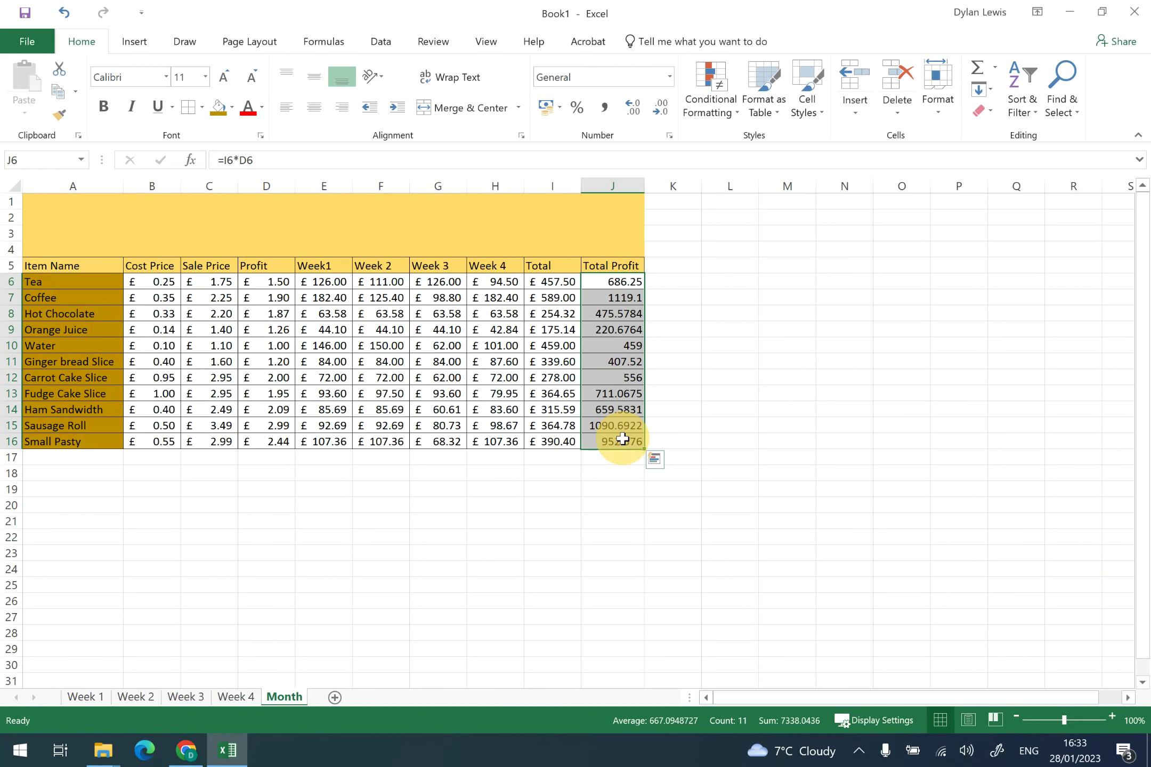
click(547, 107)
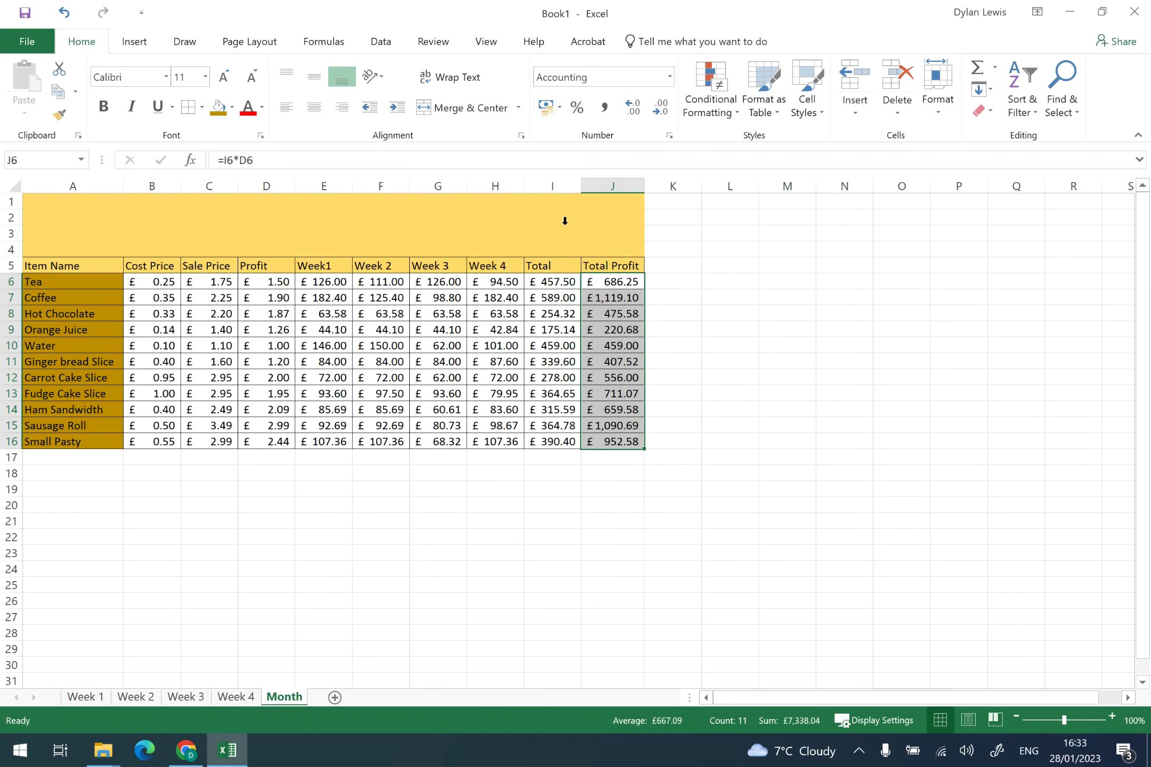
drag(644, 185, 651, 182)
Enter the labels Min, Max, Average and Grand total in cells I18 to I21.
click(561, 469)
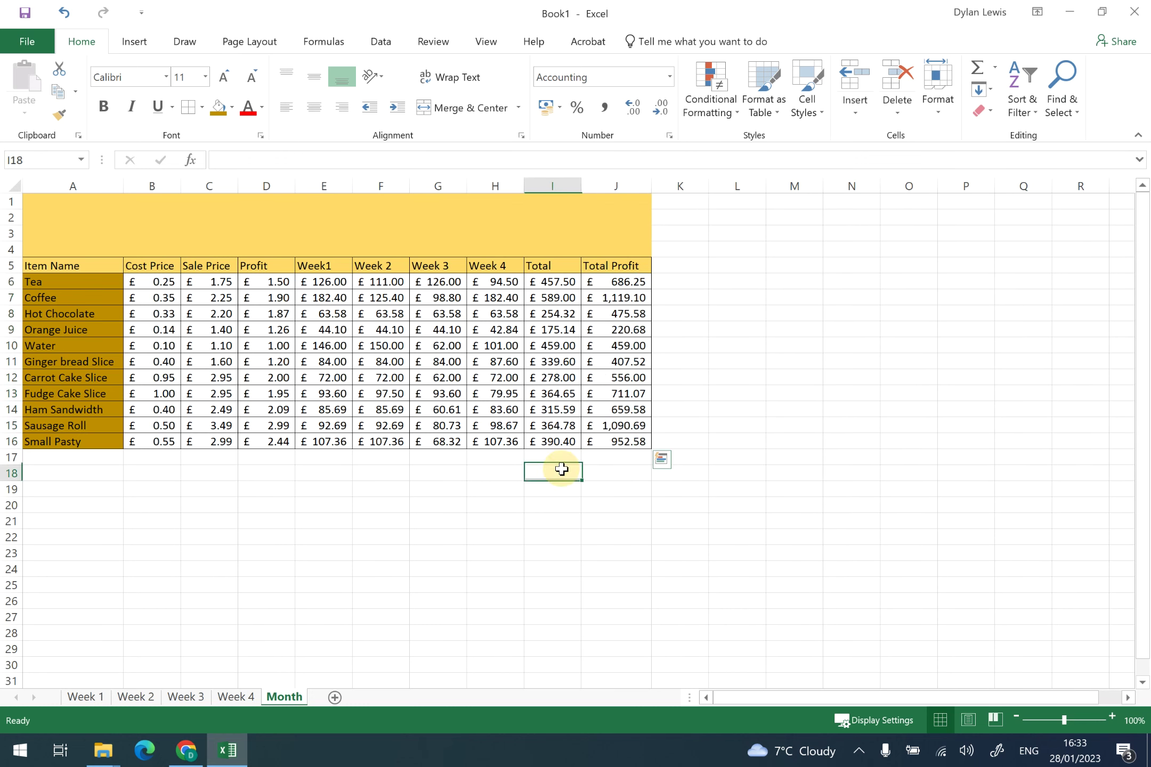
text(Min)
key(Return)
text(Max)
key(Return)
text(Average)
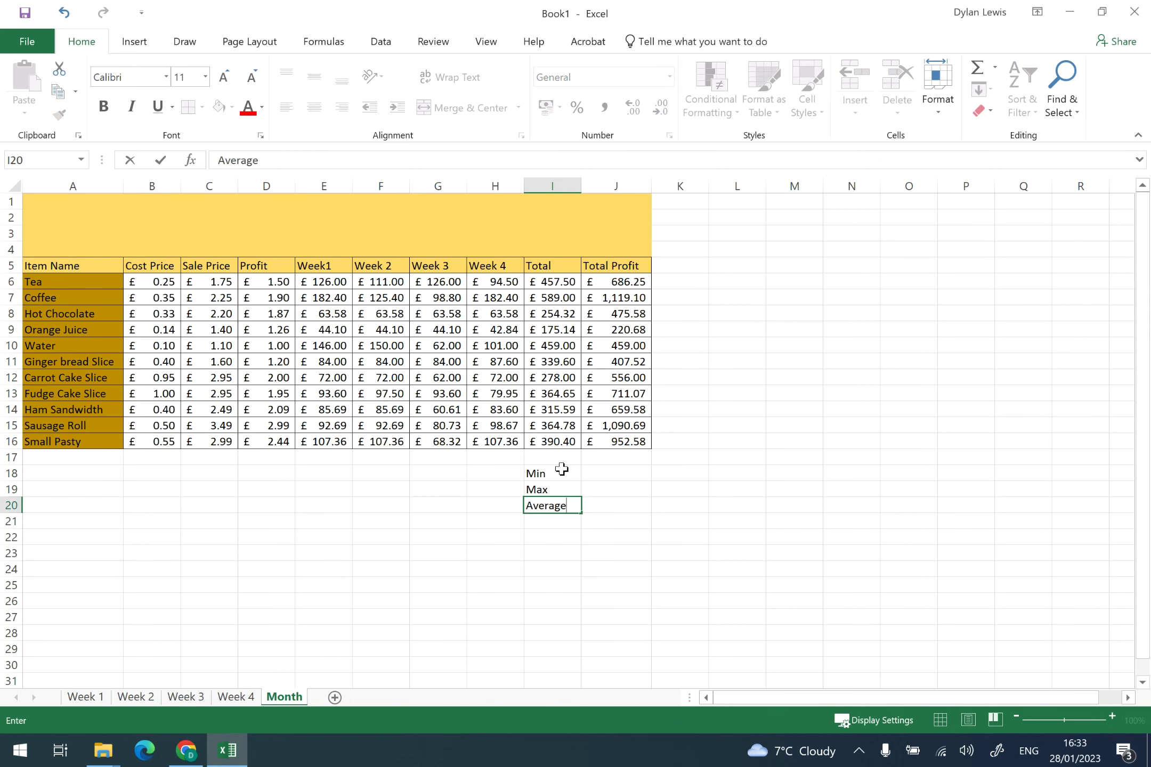
key(Return)
text(Grand total)
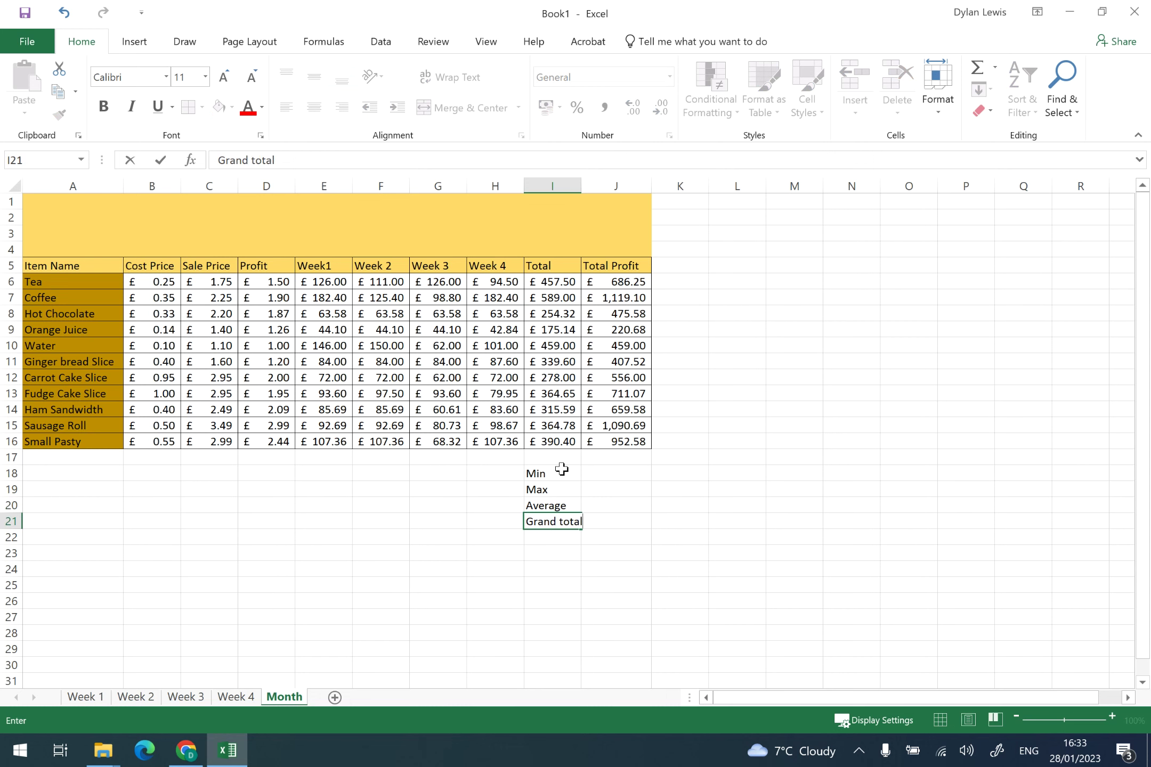
Calculate the lowest total profit in J18 with =MIN(J6:J16).
click(598, 471)
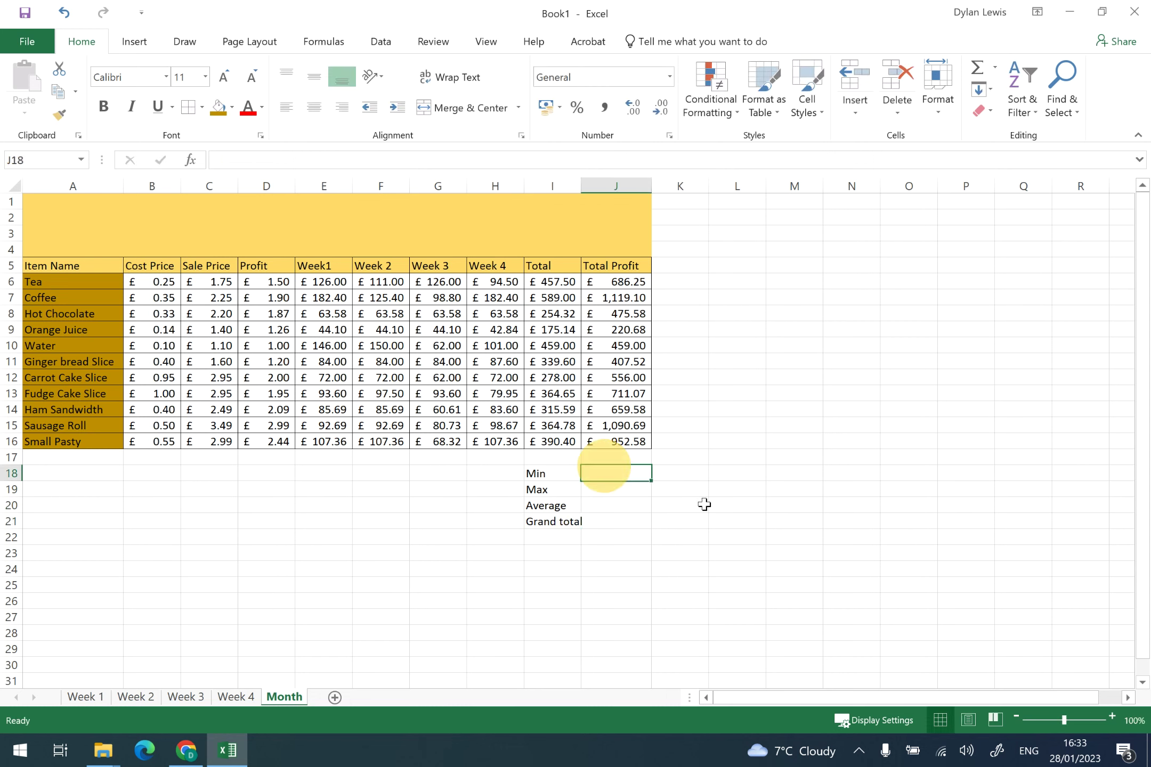
text(=min()
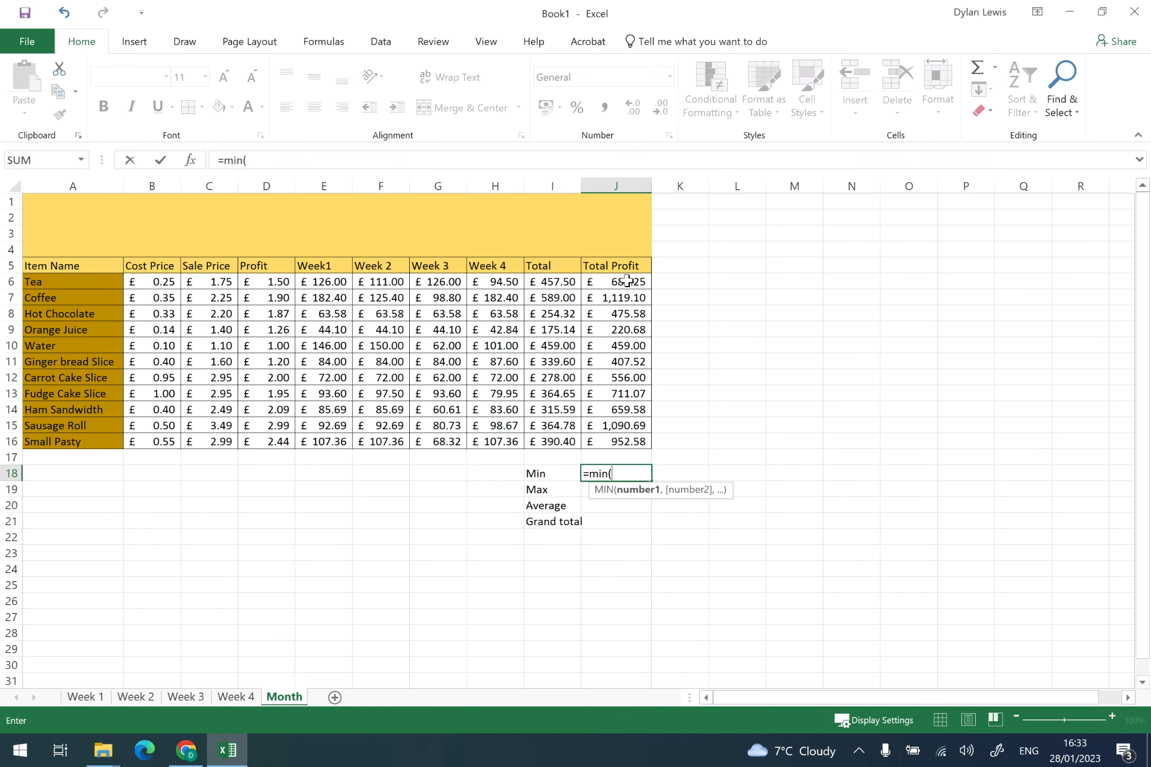
drag(627, 281, 609, 437)
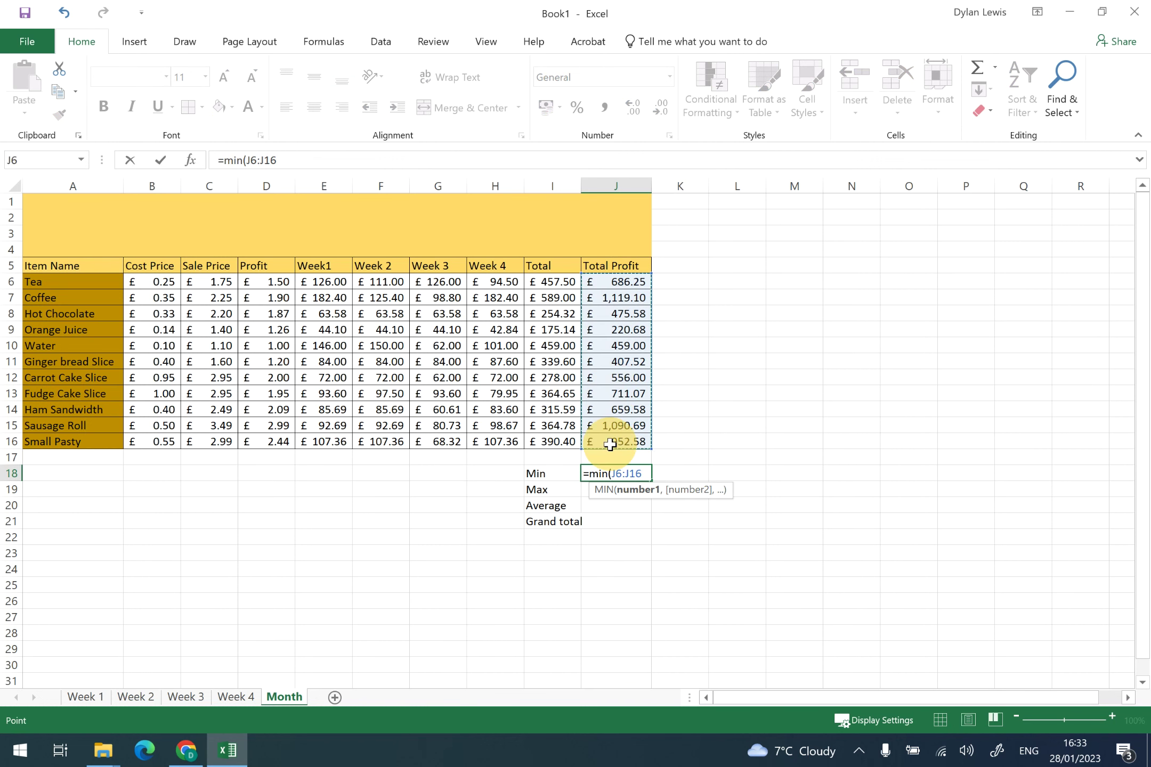
text())
key(Return)
Calculate the highest total profit in J19 with =MAX(J6:J16) and the mean in J20 with =AVERAGE(J6:J16).
text(=max()
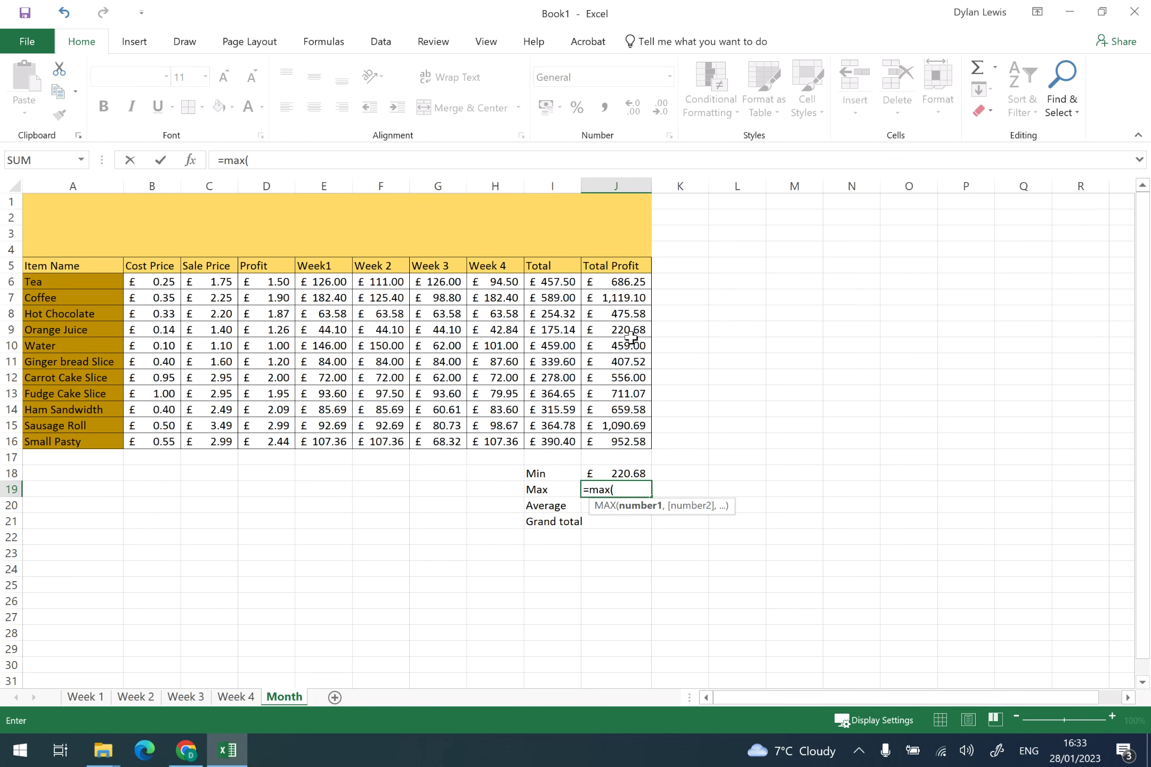
drag(632, 283, 640, 442)
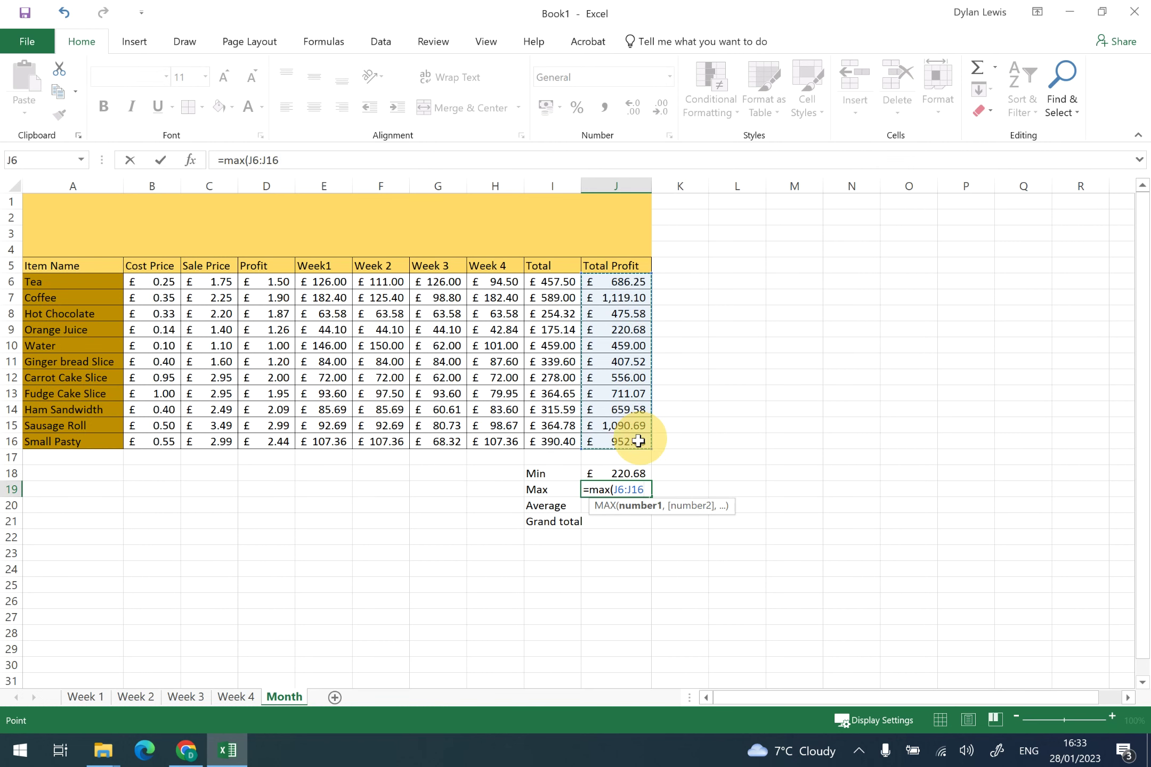
key(Return)
text(=average()
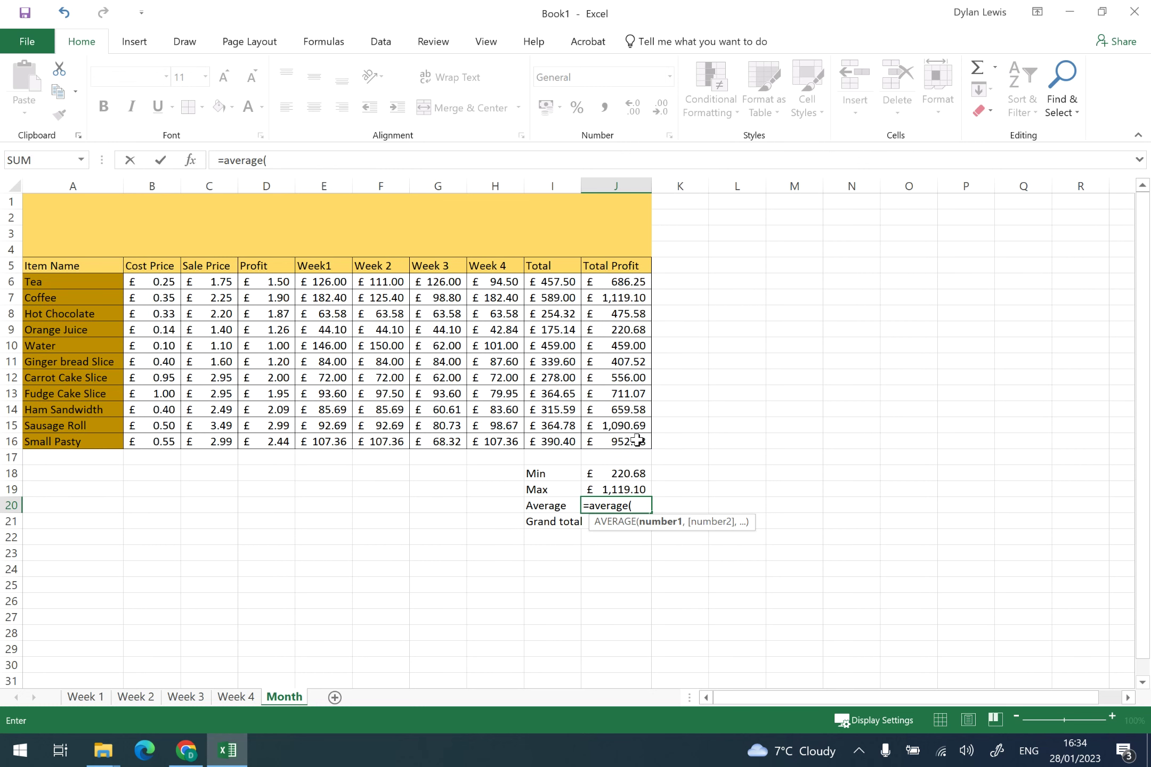
drag(634, 282, 619, 442)
key(Return)
Calculate the grand total of all items' total profits in J21 with =SUM(J6:J16).
text(=)
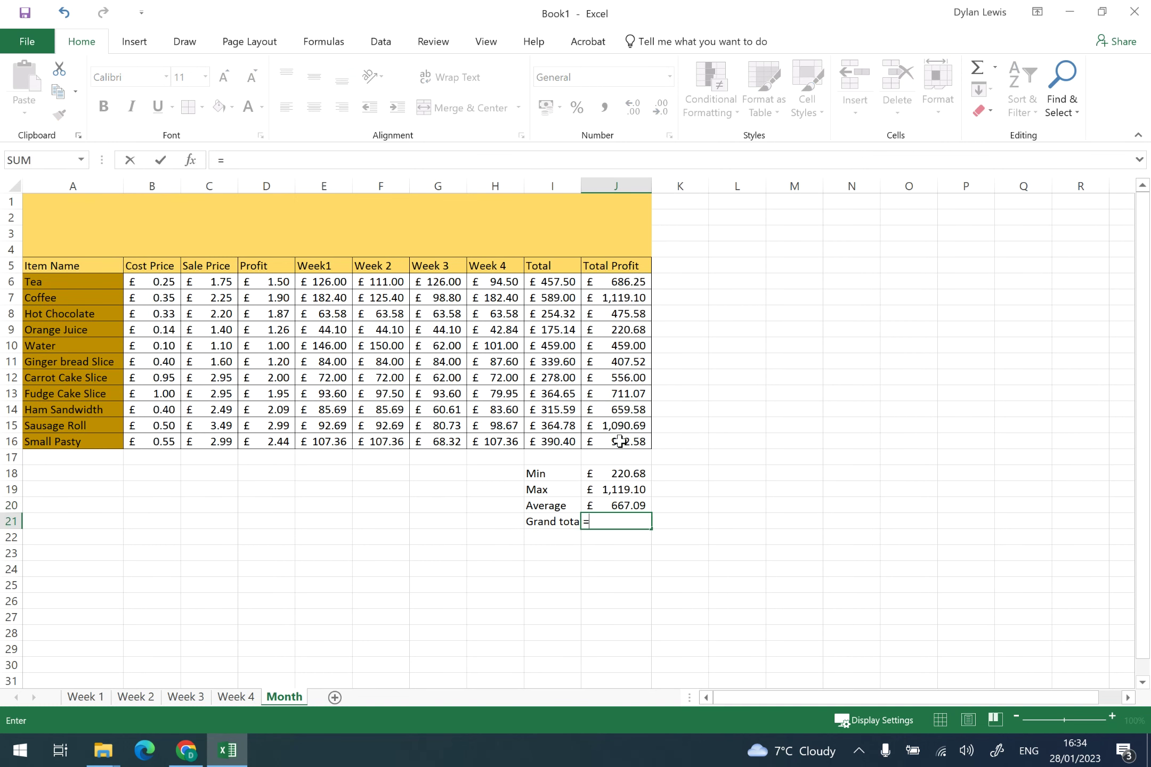
text(sum()
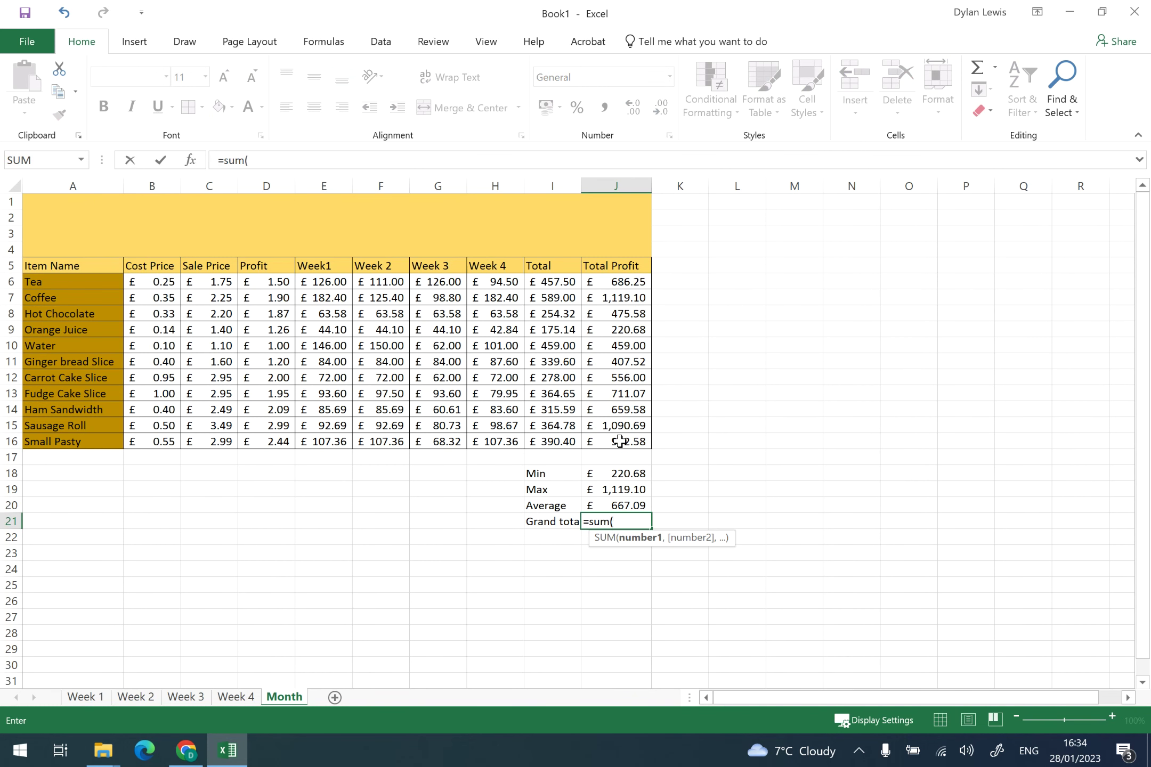
drag(639, 283, 607, 434)
text(0)
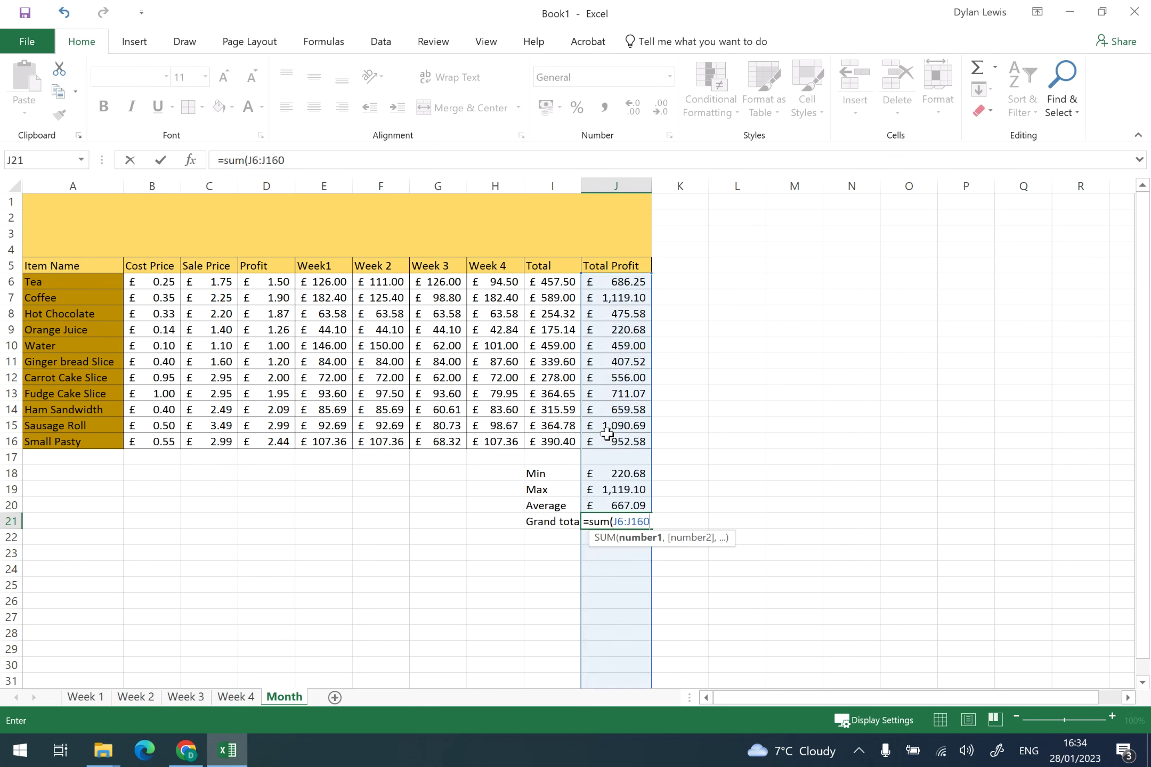
key(BackSpace)
text())
key(Return)
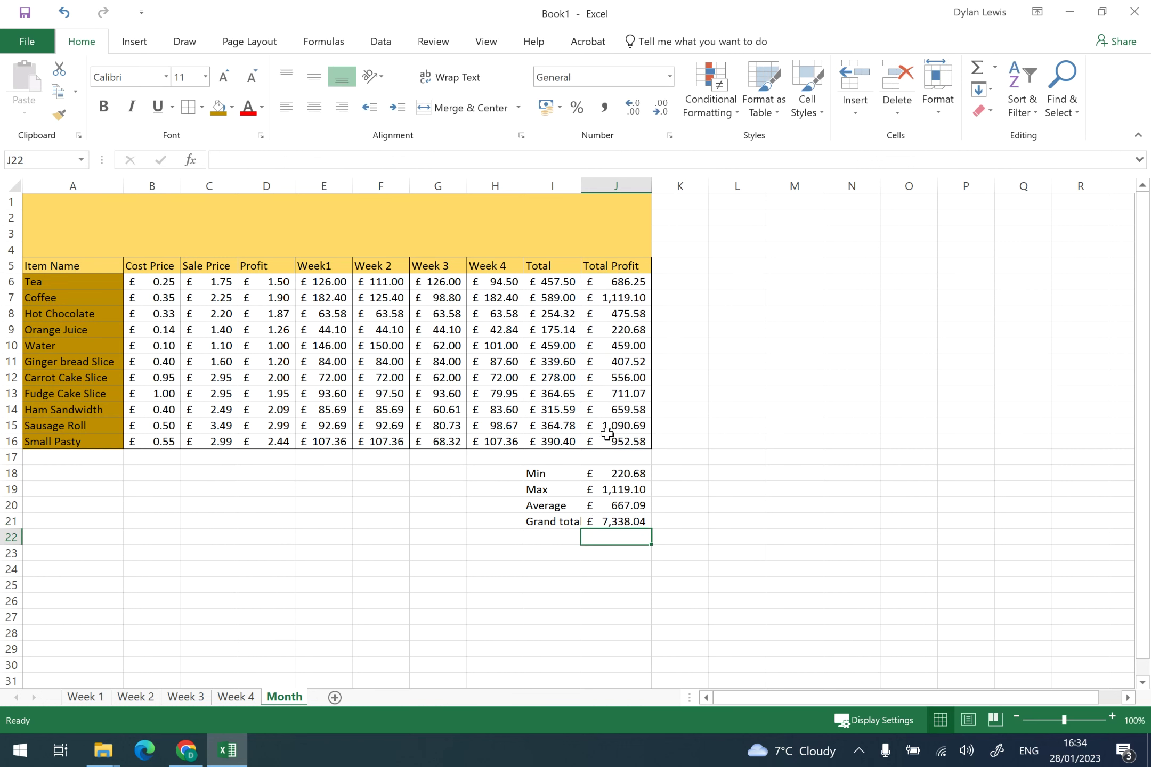
Add all borders to the summary block I18:J21 and fill its labels in I18:I21 with dark gold.
drag(556, 474, 594, 516)
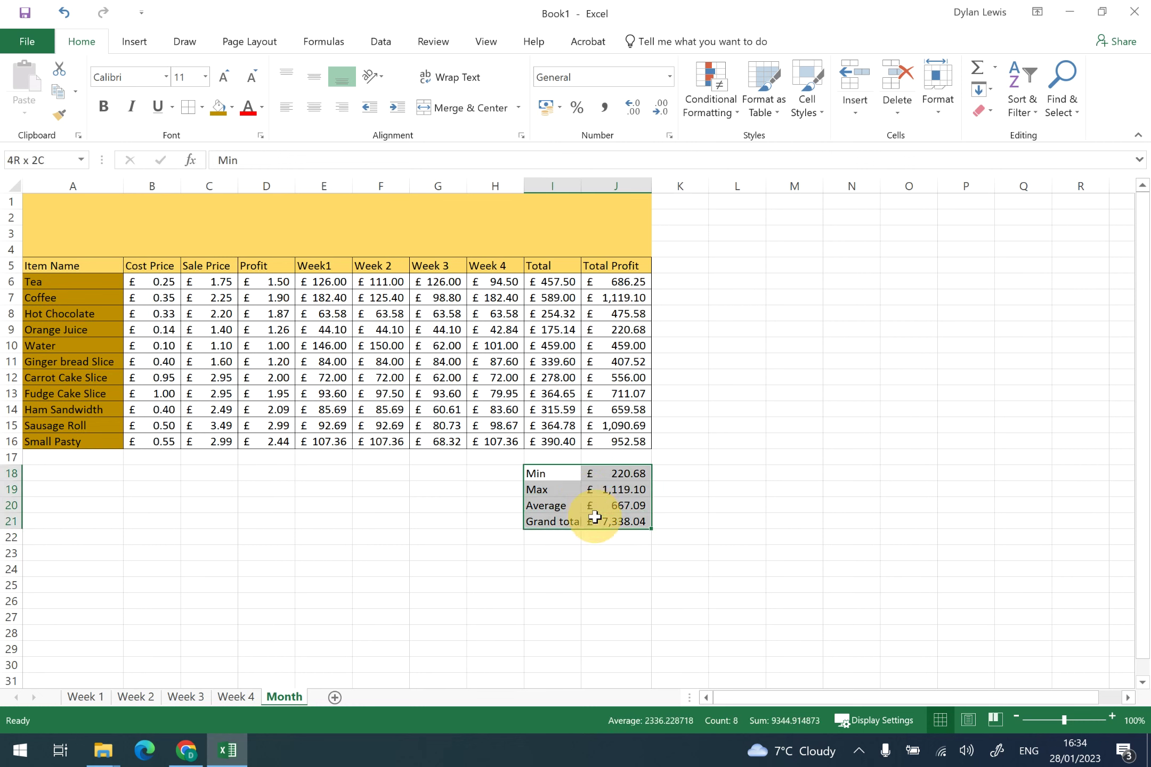
click(189, 107)
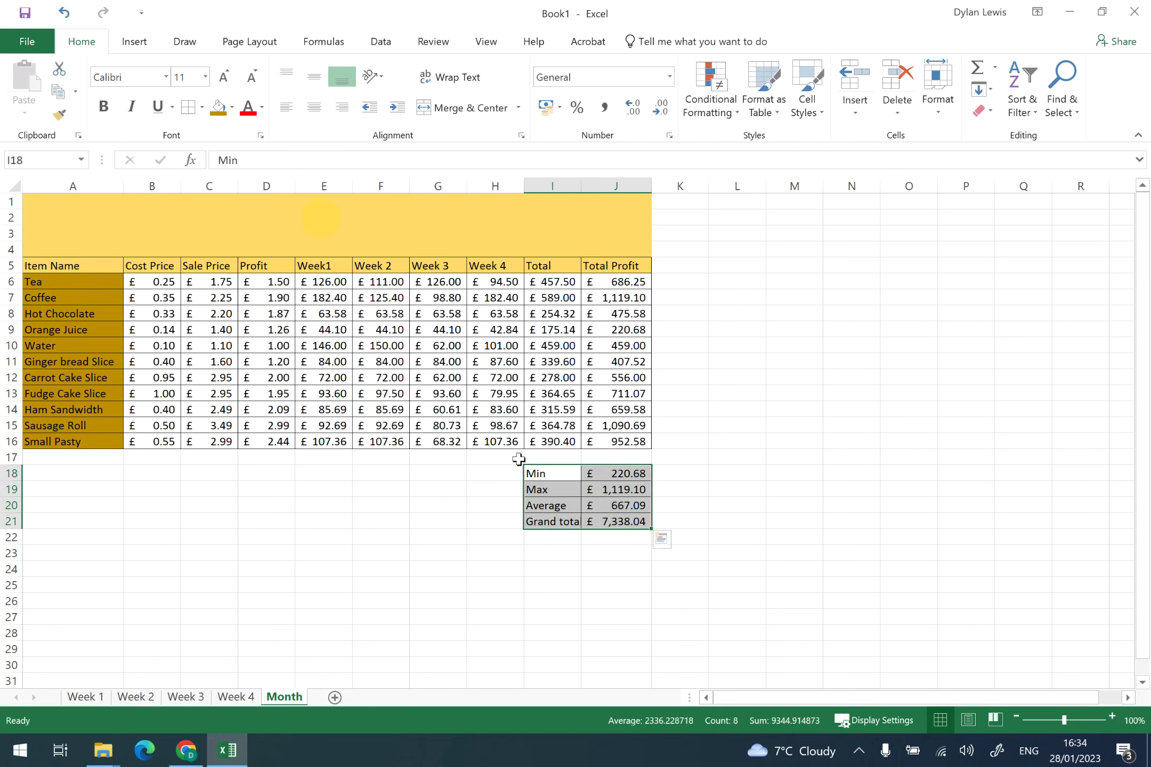
click(550, 474)
drag(550, 473, 553, 516)
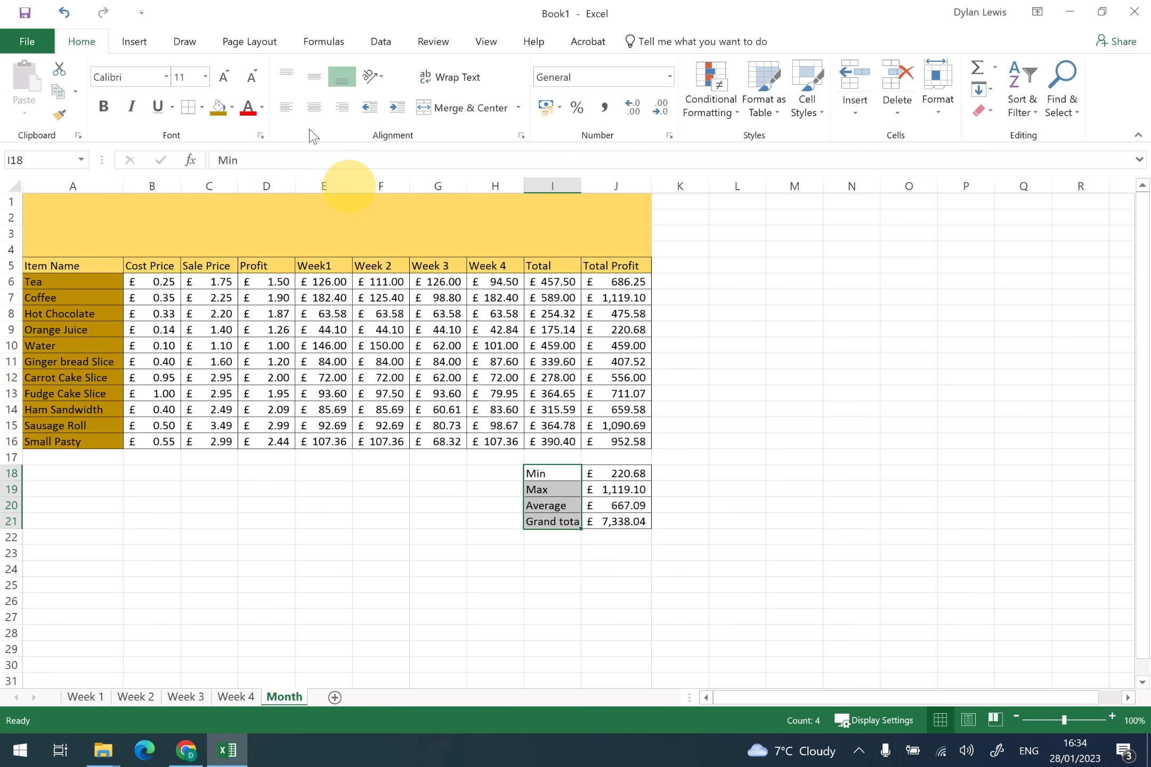
click(219, 107)
Widen column I so the Grand total label fits in its cell.
drag(580, 186, 592, 186)
click(637, 604)
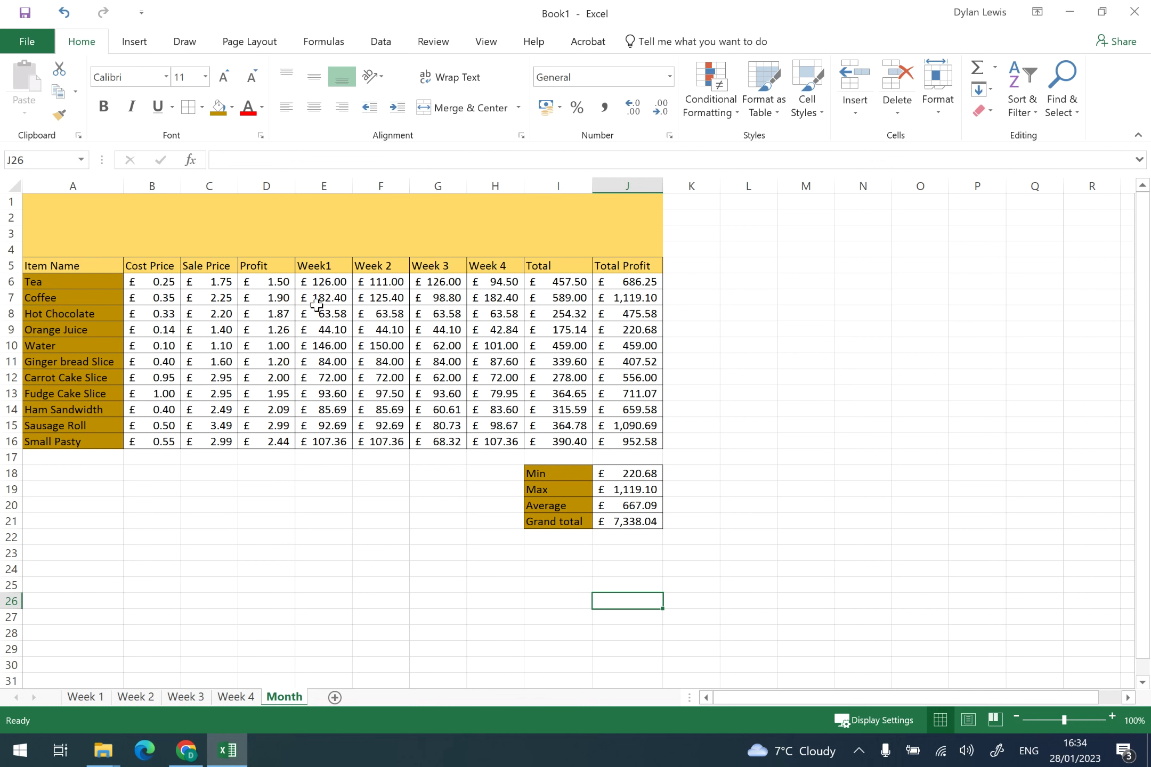
click(331, 281)
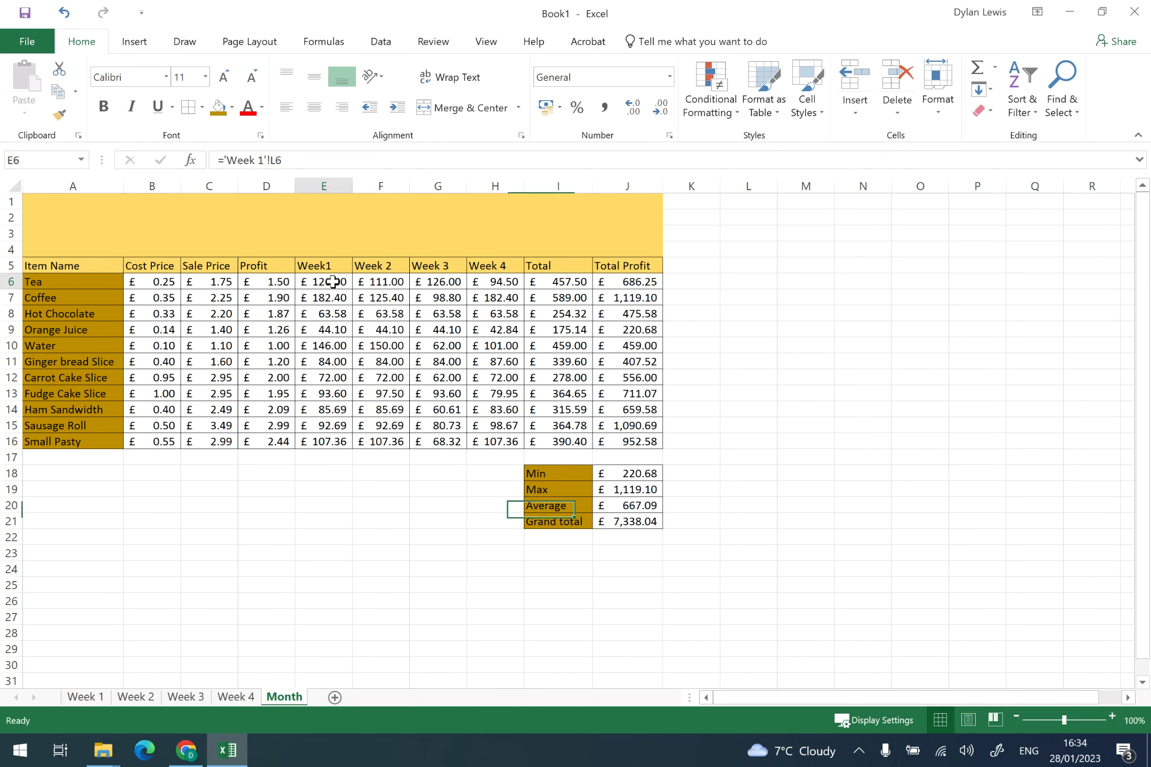
click(455, 284)
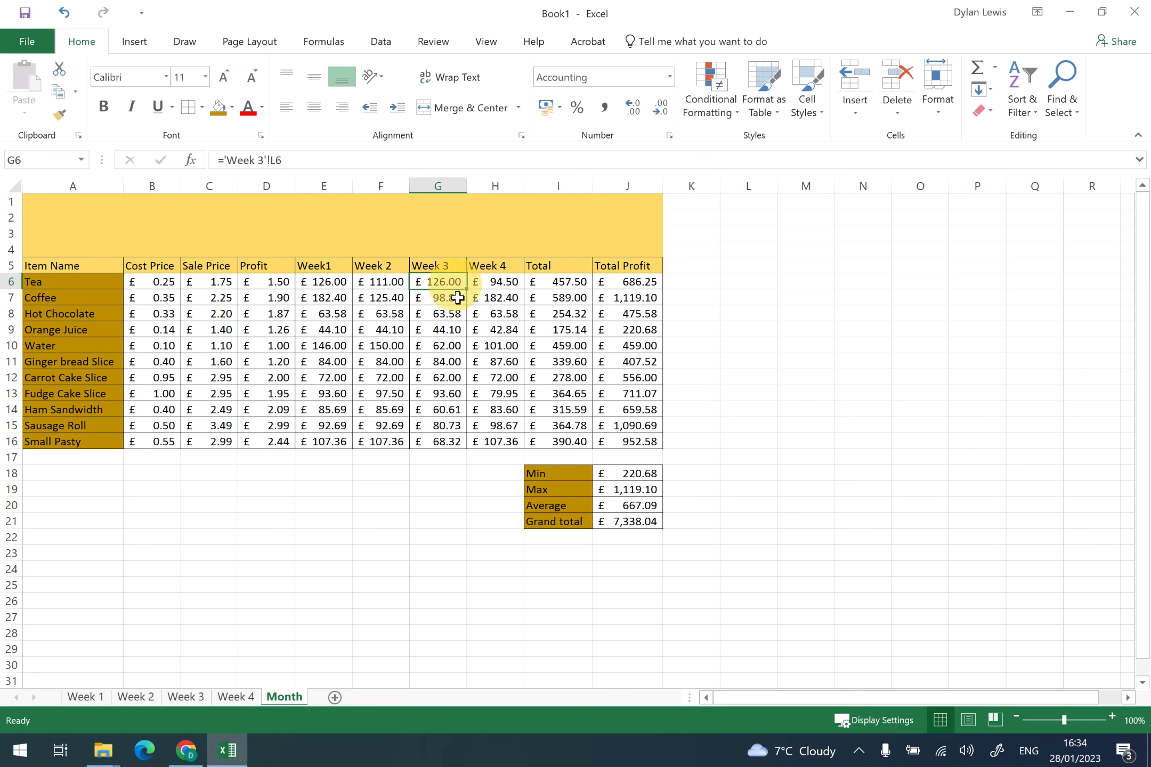
On the Week 3 sheet, set Tea's Monday sales to 10 and Wednesday sales to 5, and return to the Month sheet.
click(194, 699)
click(454, 305)
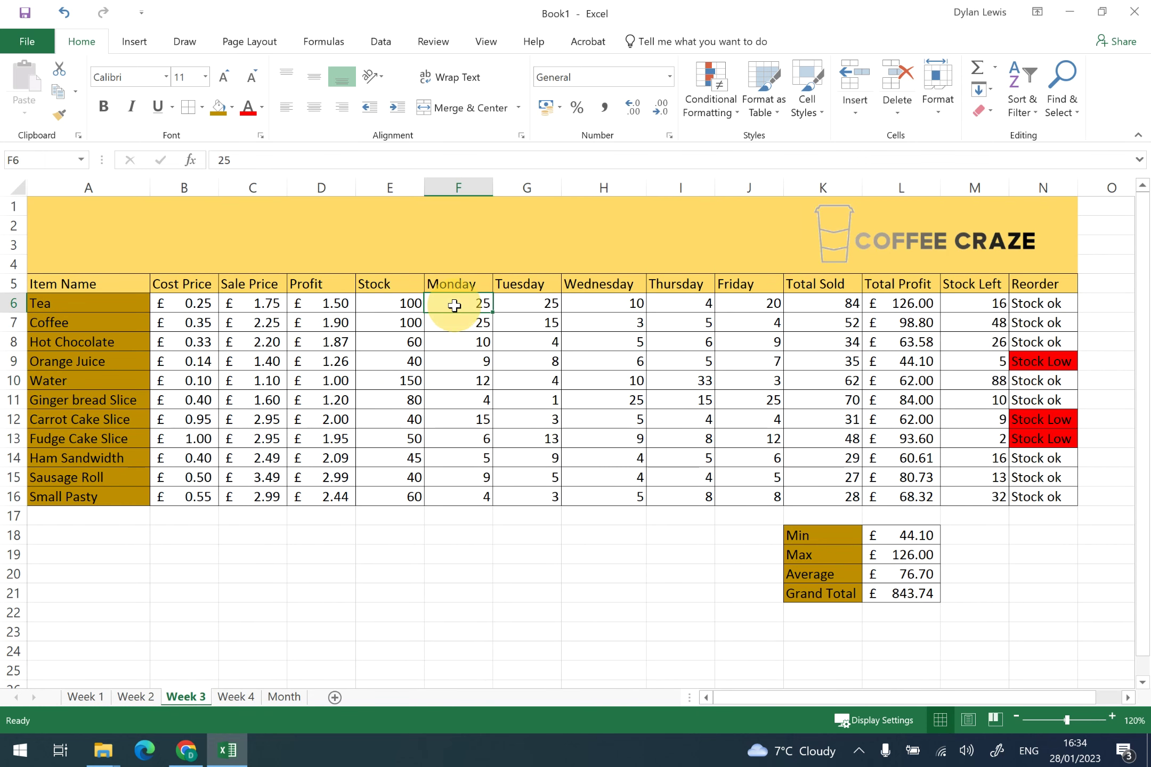
text(10)
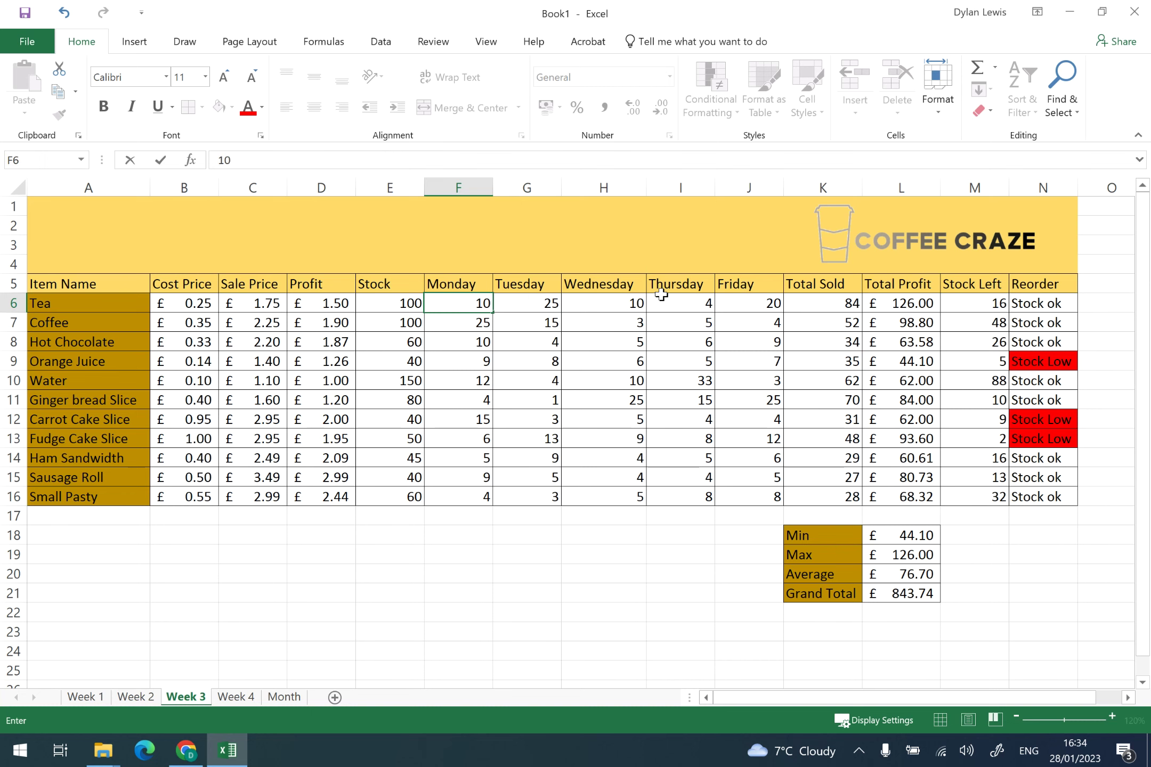
click(616, 301)
text(5)
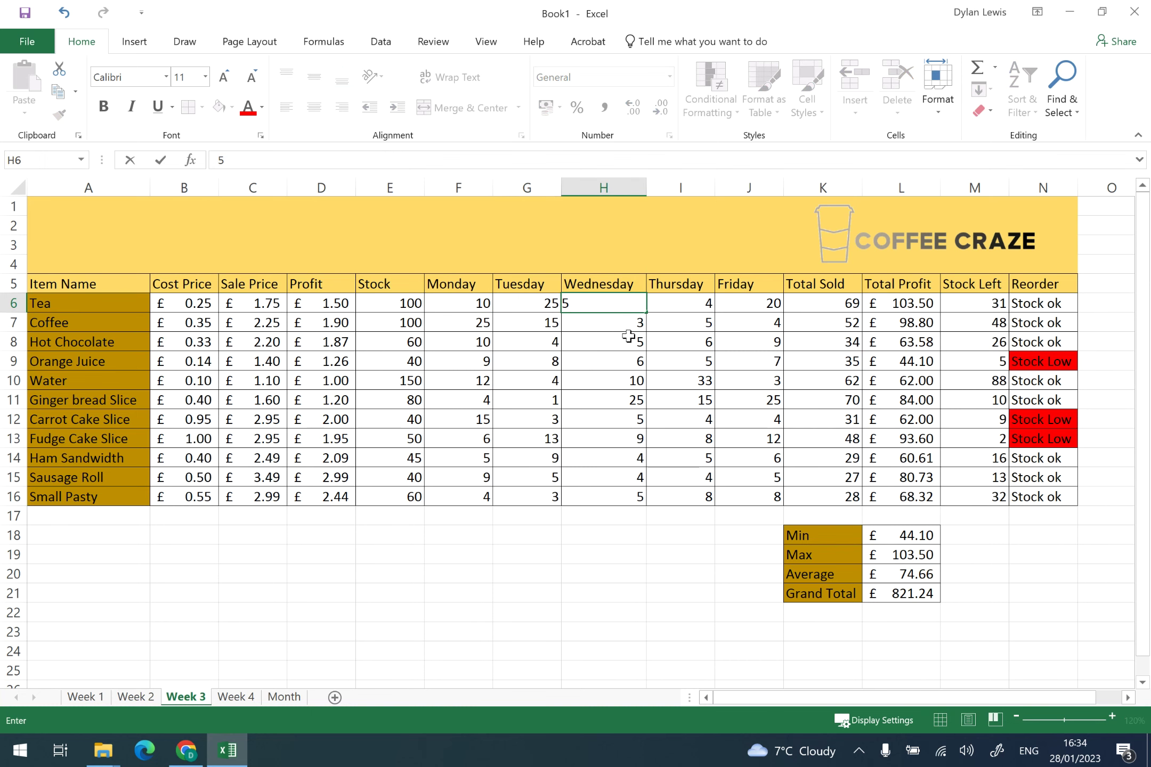
click(745, 303)
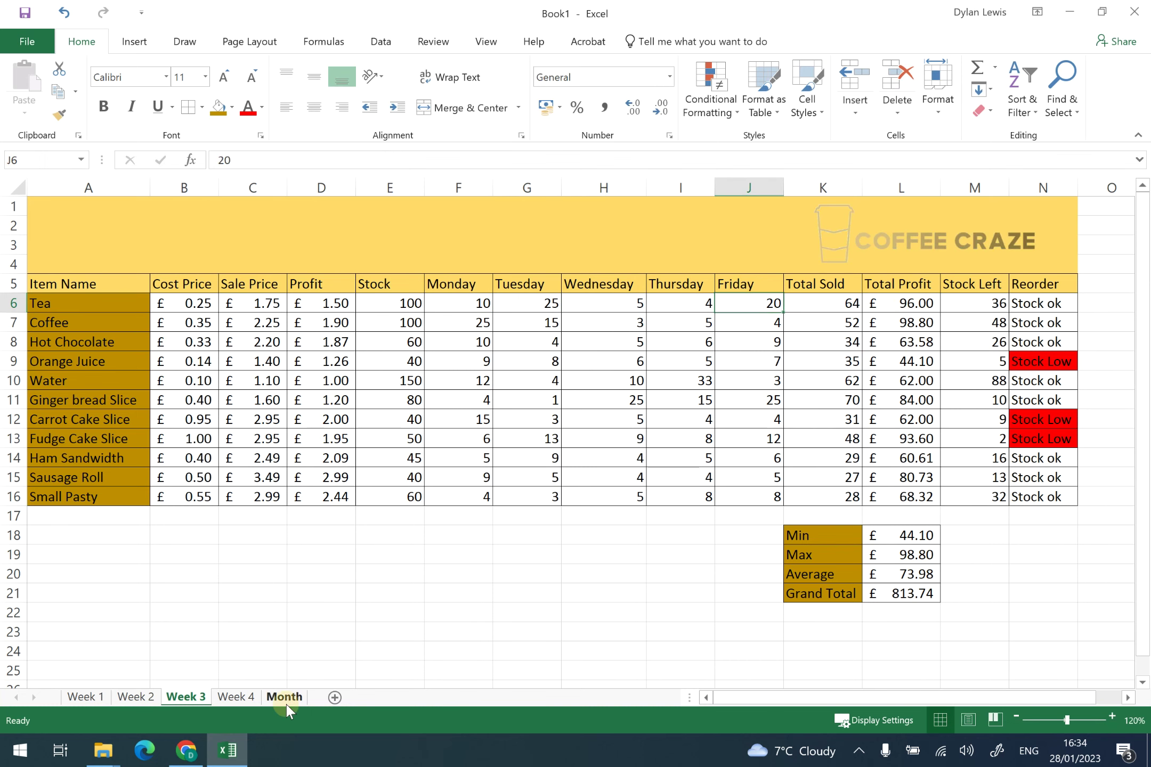
click(285, 698)
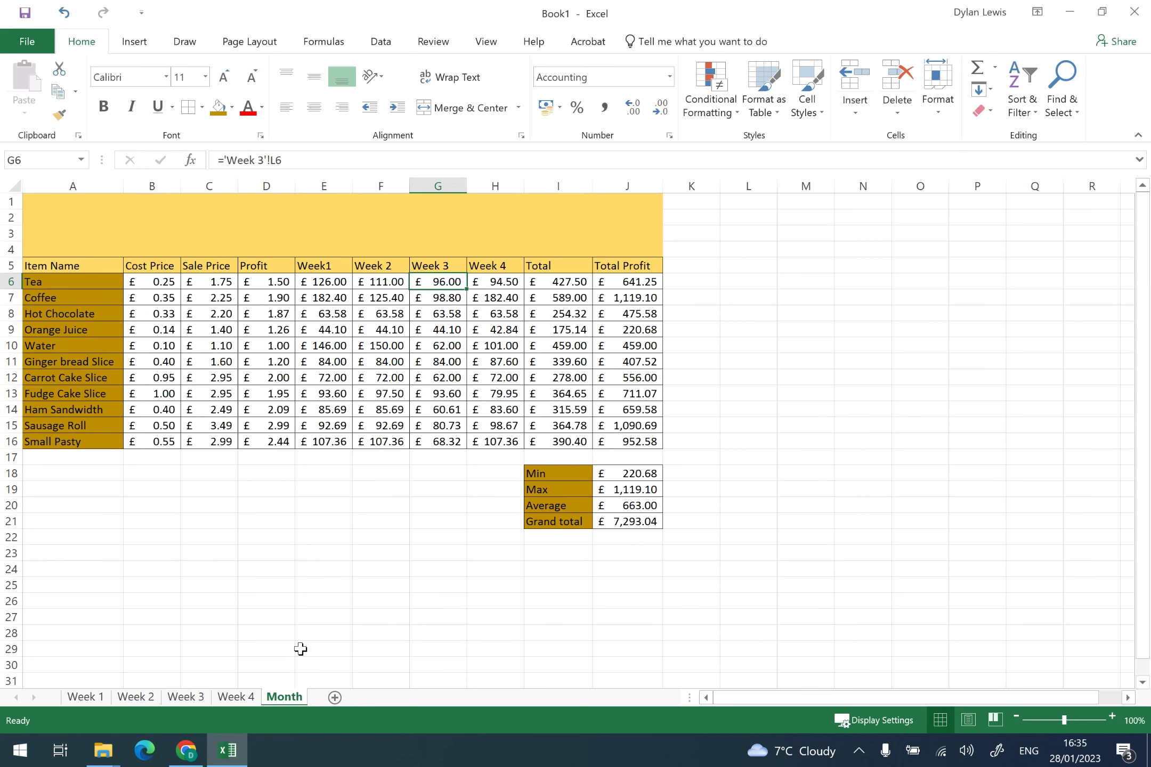
Copy the Coffee Craze logo from the Week 4 sheet into the Month sheet and place it in the header banner above the week columns.
click(239, 697)
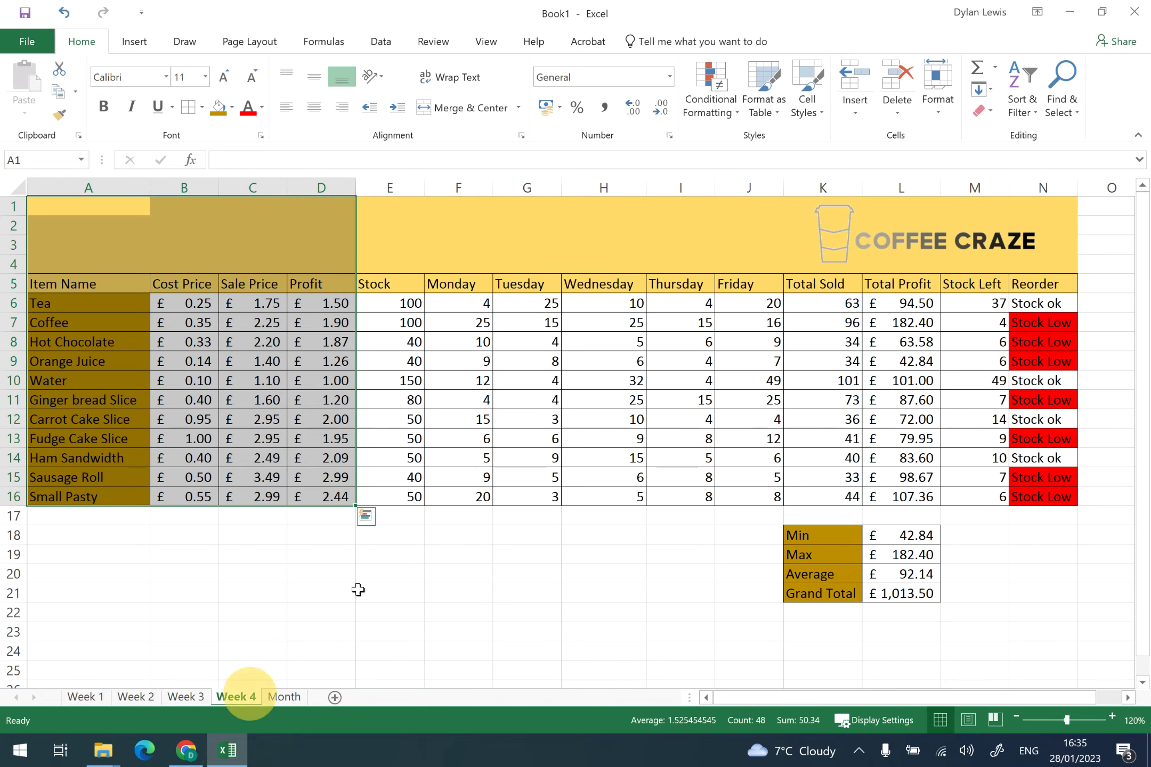
click(851, 245)
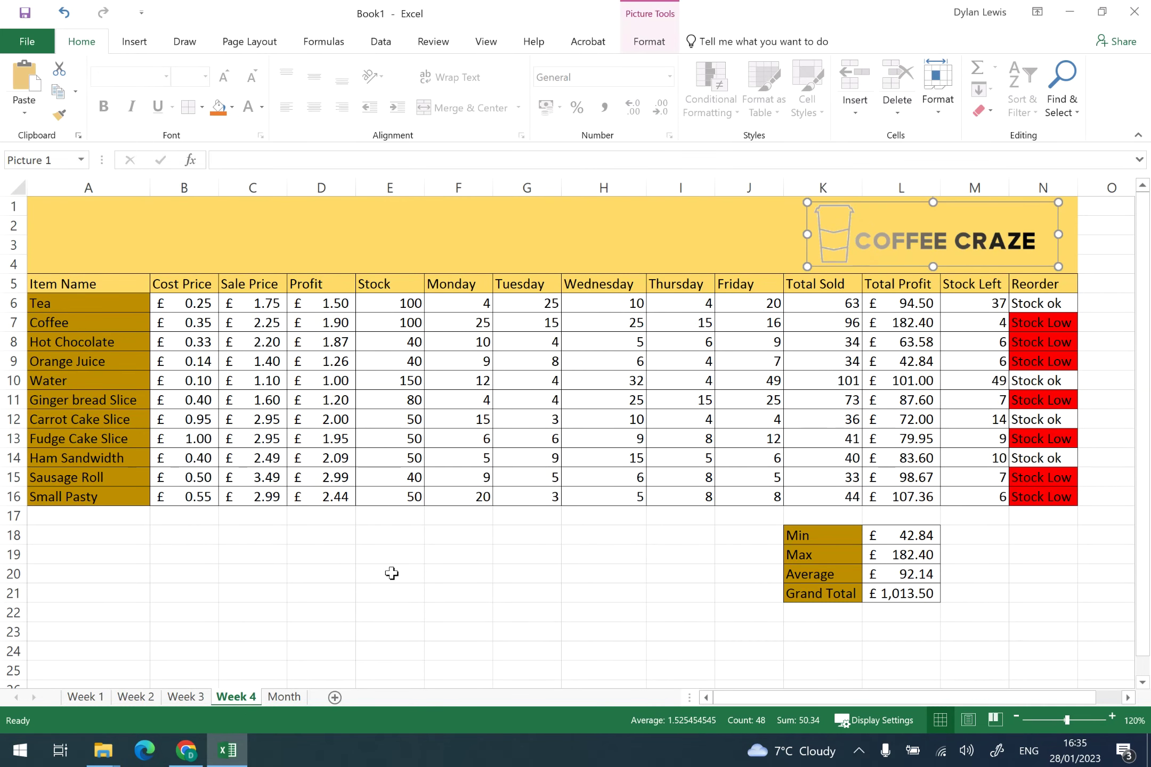
click(288, 701)
key(ctrl+v)
drag(544, 304, 542, 233)
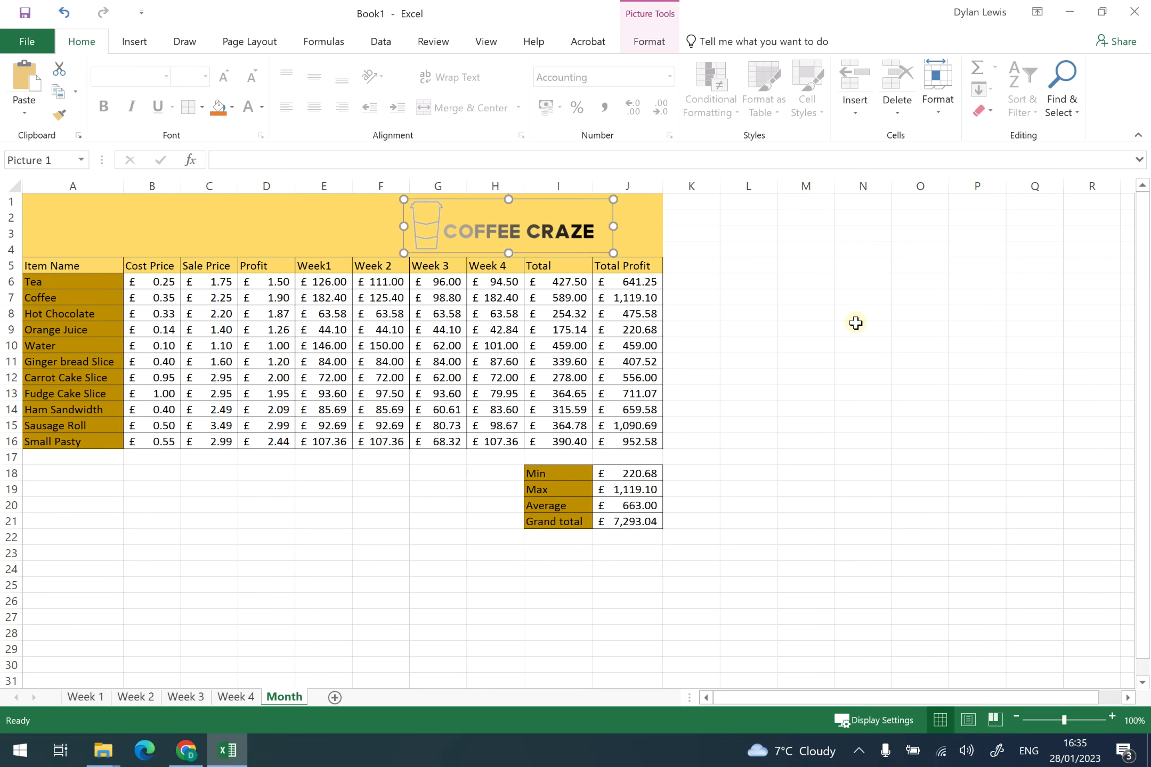
Enter the title Monthly Overview in cell B2 of the header banner.
click(81, 219)
click(141, 215)
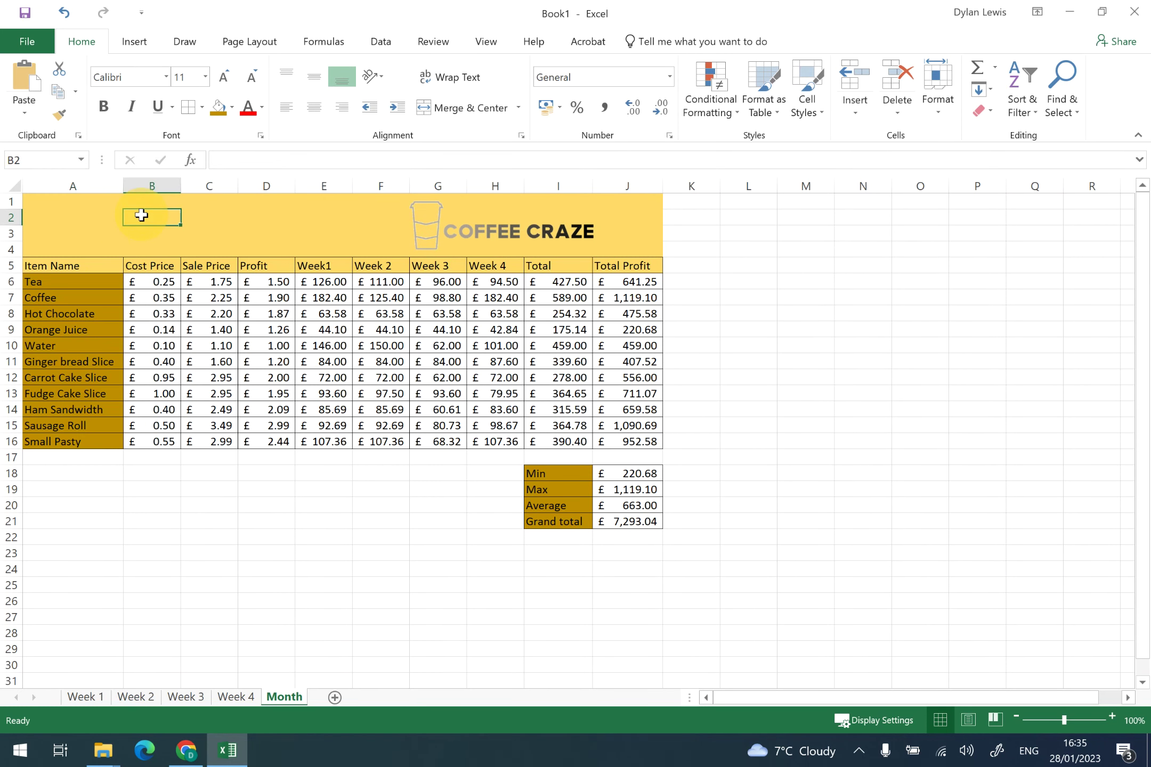
text(Monthly)
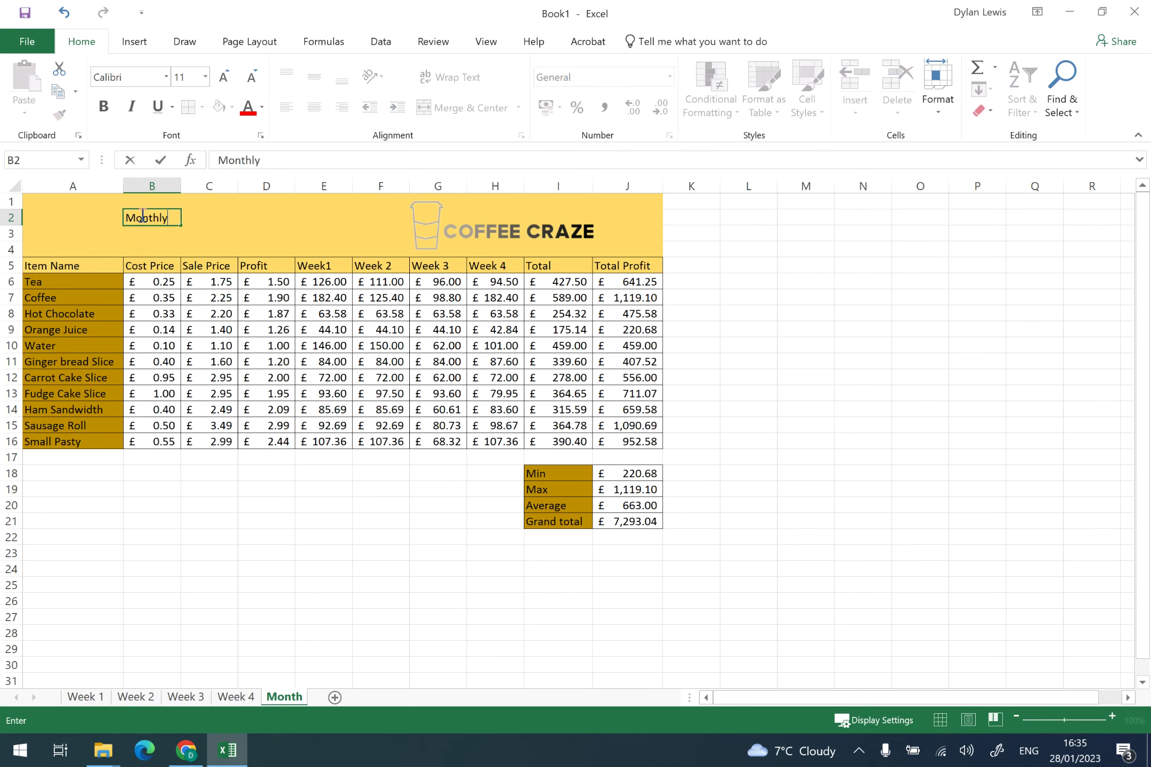
text( Overview)
key(Return)
Make the Monthly Overview title in B2 bold and increase its font size by three increments.
click(160, 218)
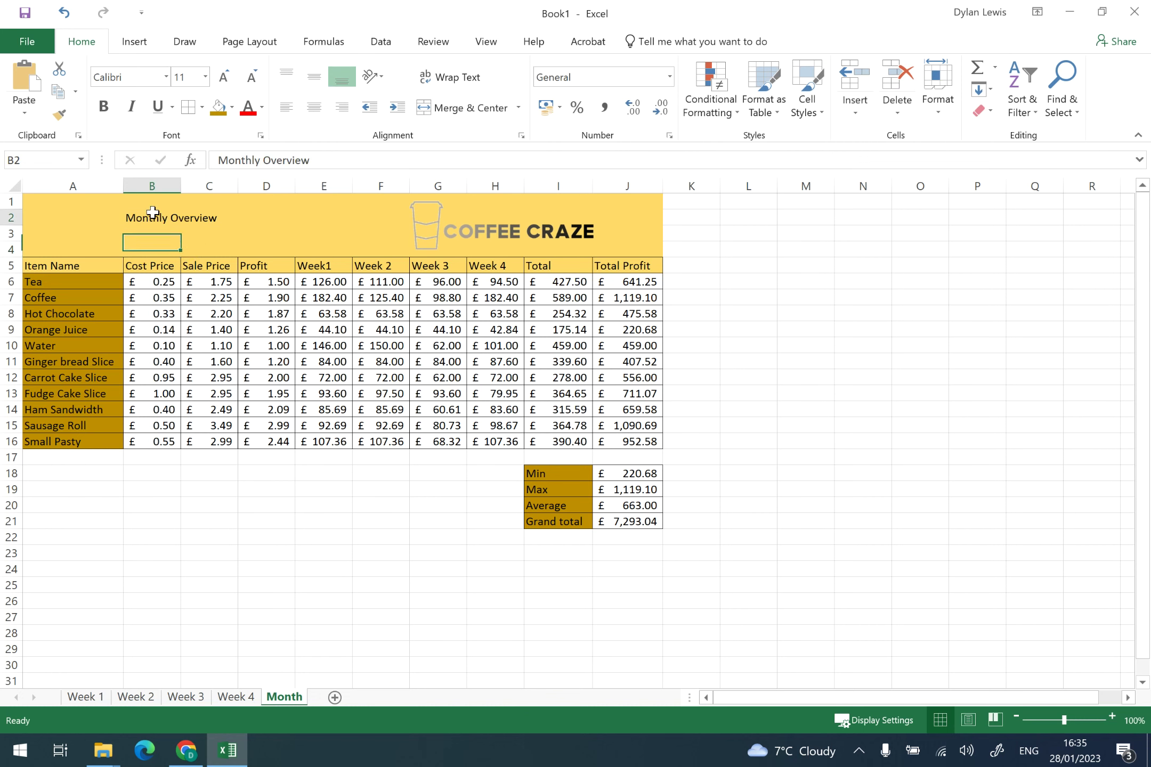
click(104, 107)
click(226, 77)
click(227, 78)
click(227, 79)
click(278, 240)
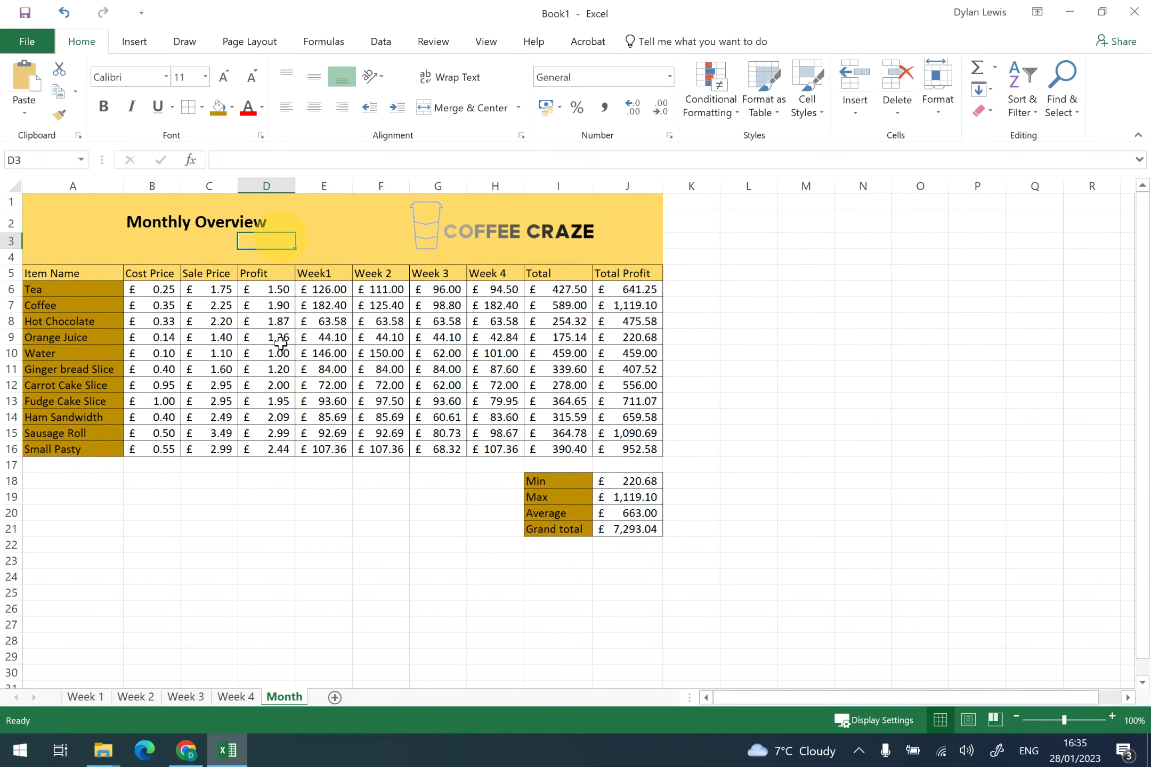